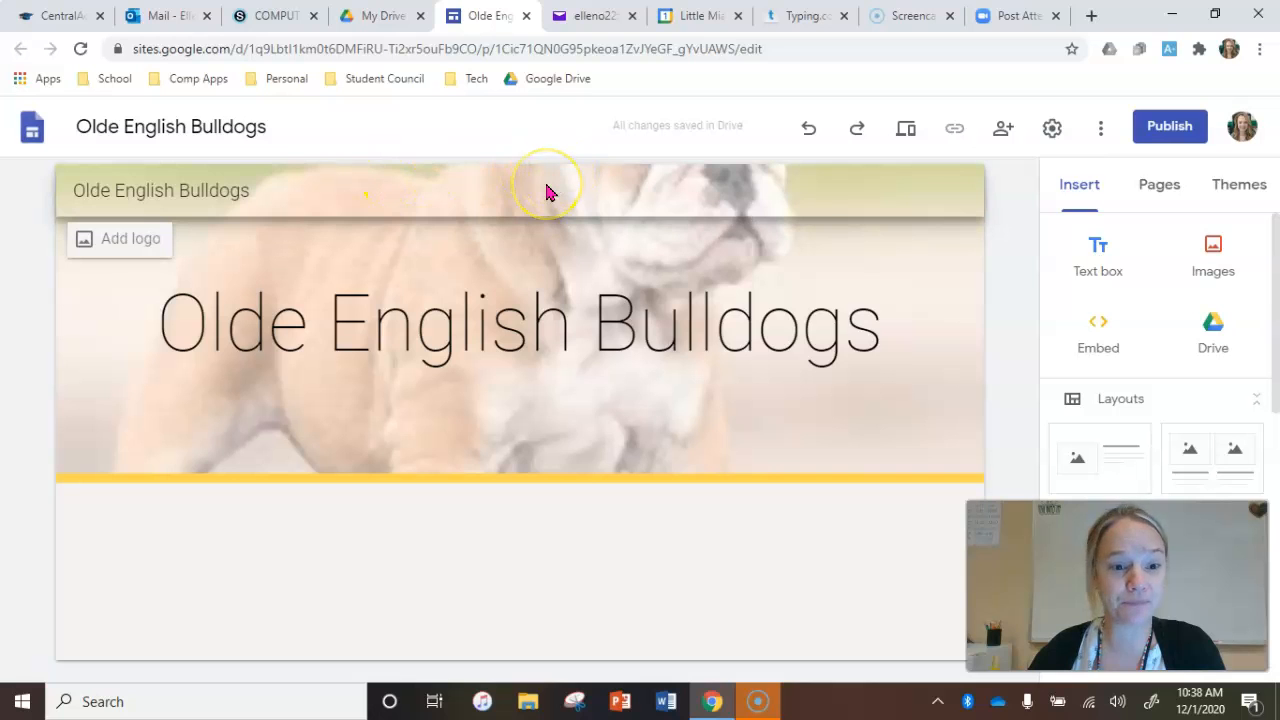
Set the page's header type to Cover after trying the Large banner option.
{"action": "left_click", "coordinate": [620, 250]}
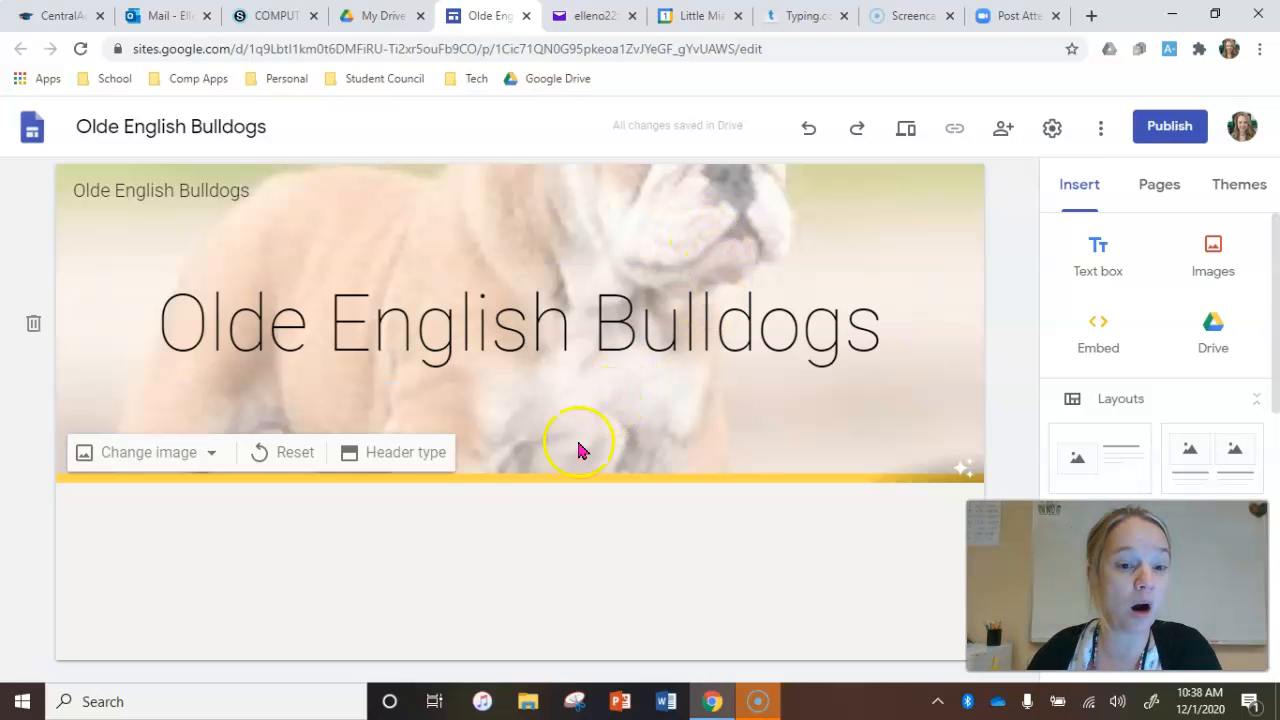
{"action": "left_click", "coordinate": [429, 464]}
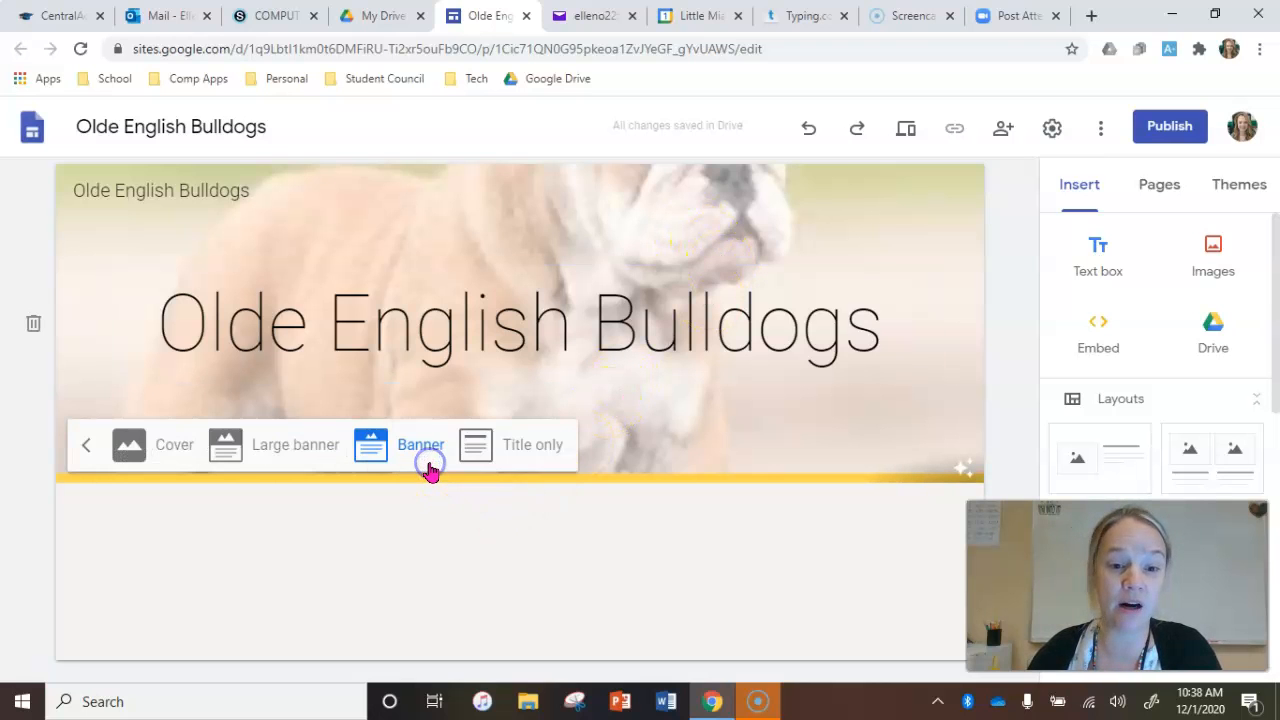
{"action": "left_click", "coordinate": [155, 457]}
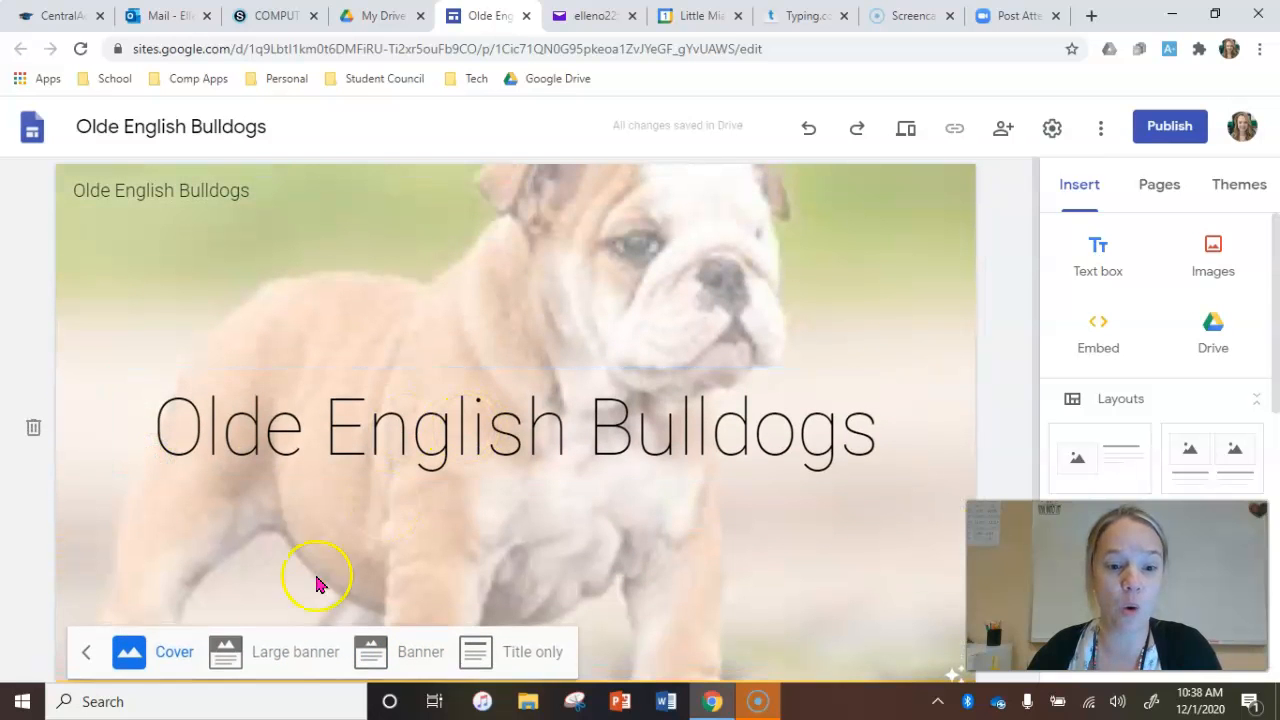
{"action": "left_click", "coordinate": [286, 650]}
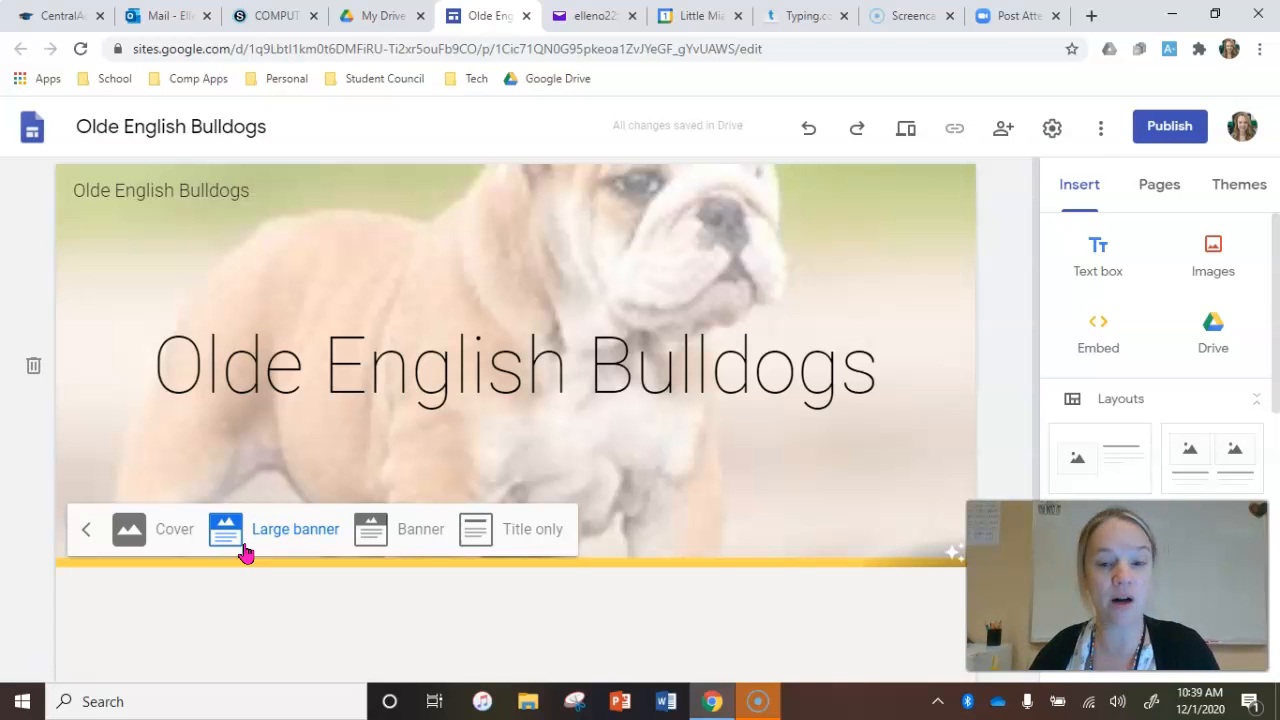
{"action": "left_click", "coordinate": [134, 528]}
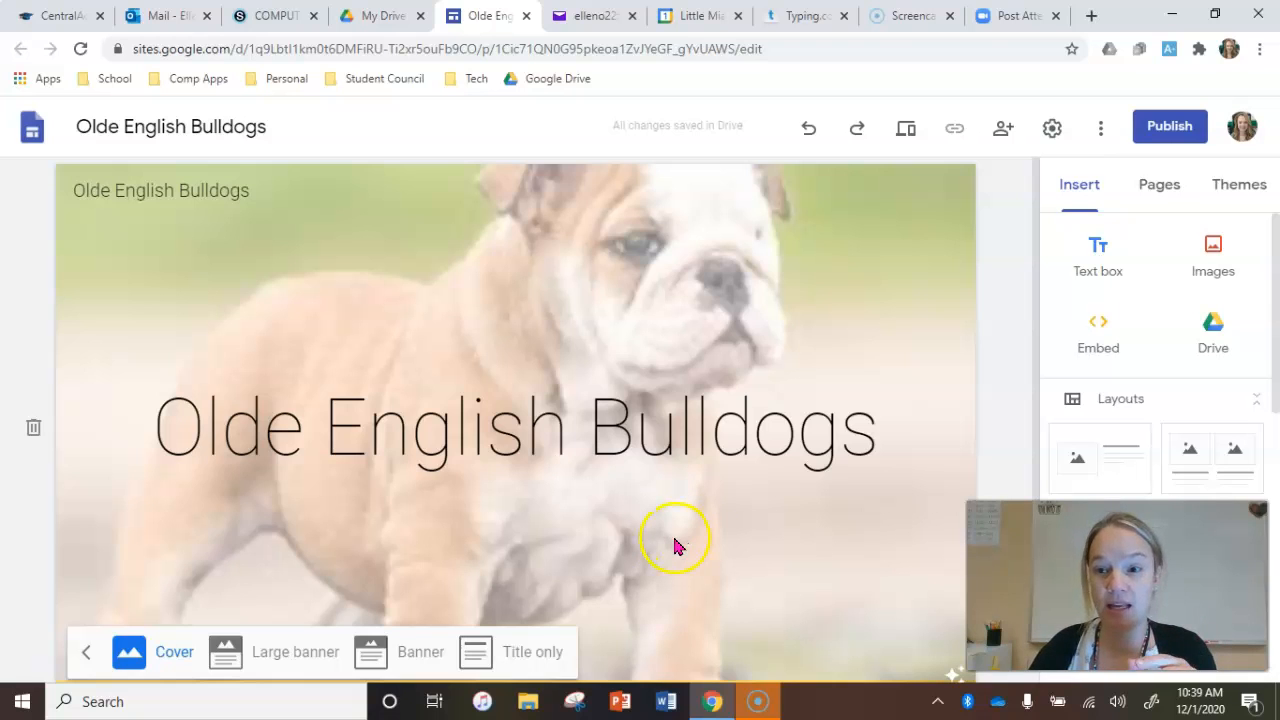
Apply the Simple theme to the site and try its purple and pink color options.
{"action": "left_click", "coordinate": [1244, 188]}
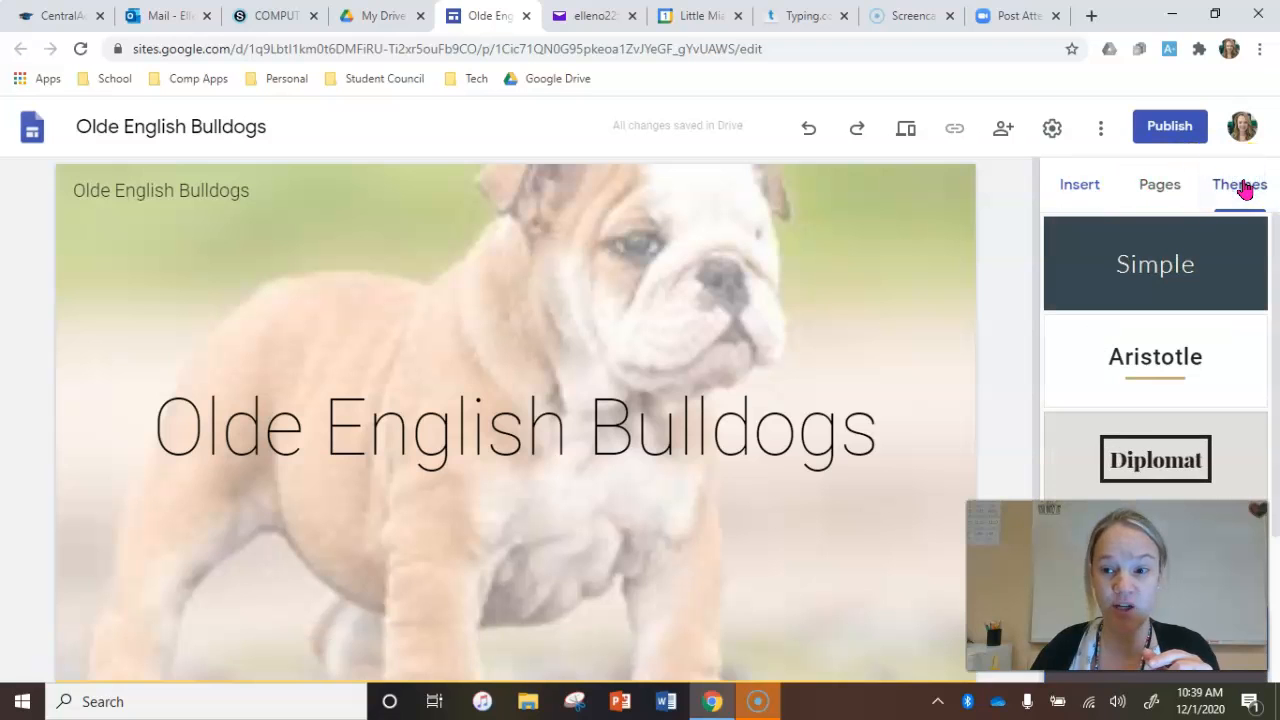
{"action": "left_click", "coordinate": [1206, 266]}
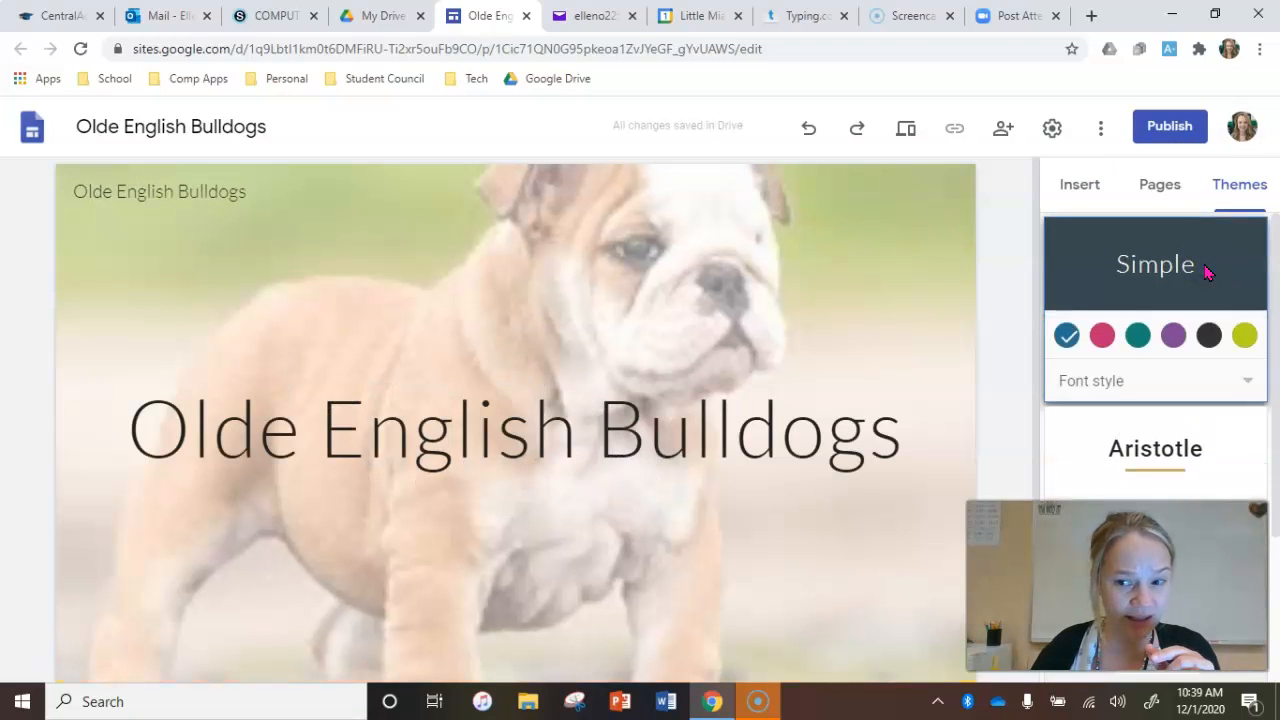
{"action": "left_click", "coordinate": [1244, 335]}
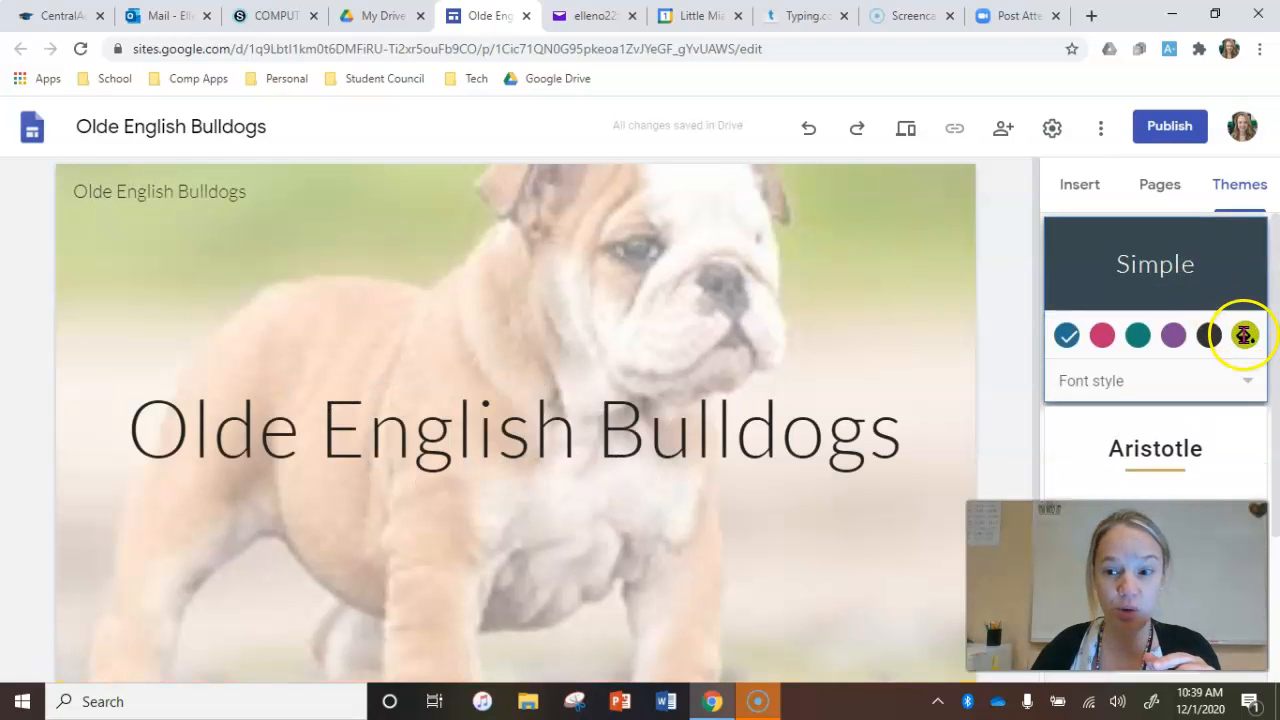
{"action": "left_click", "coordinate": [1173, 335]}
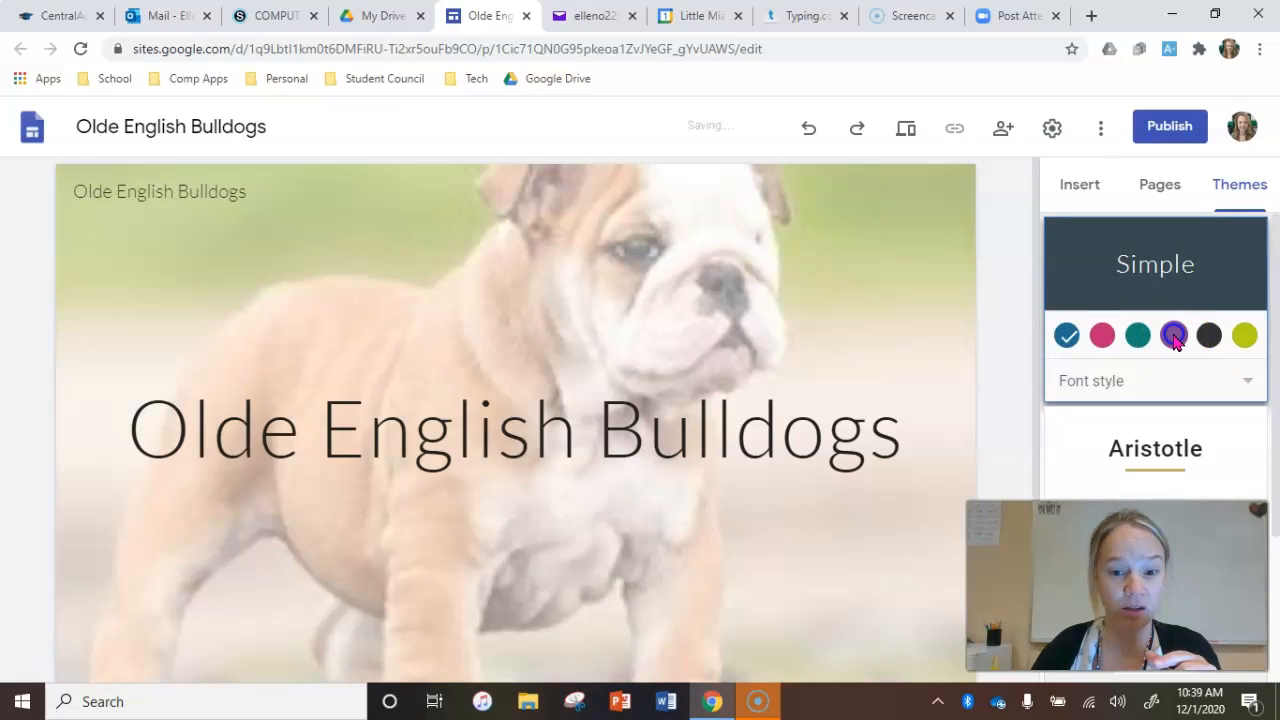
{"action": "left_click", "coordinate": [1173, 335]}
{"action": "left_click", "coordinate": [933, 378]}
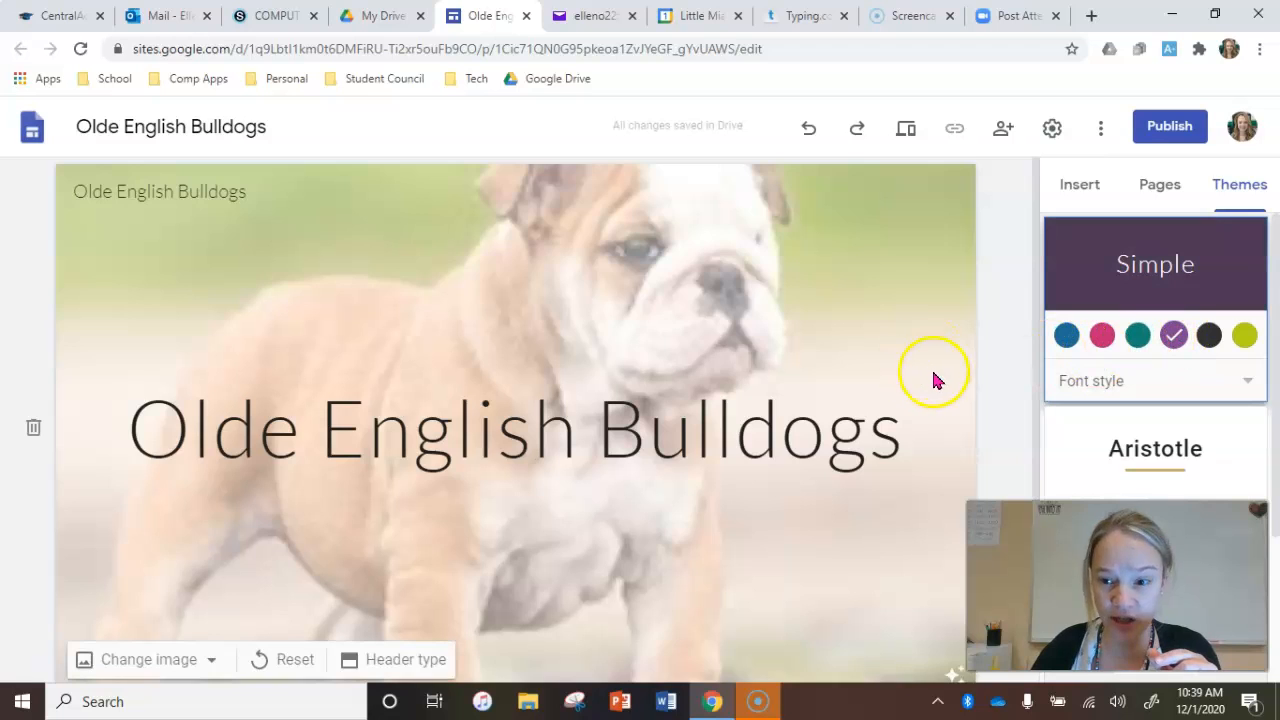
{"action": "scroll", "coordinate": [937, 382], "scroll_direction": "down", "scroll_amount": 2}
{"action": "scroll", "coordinate": [937, 382], "scroll_direction": "up", "scroll_amount": 1}
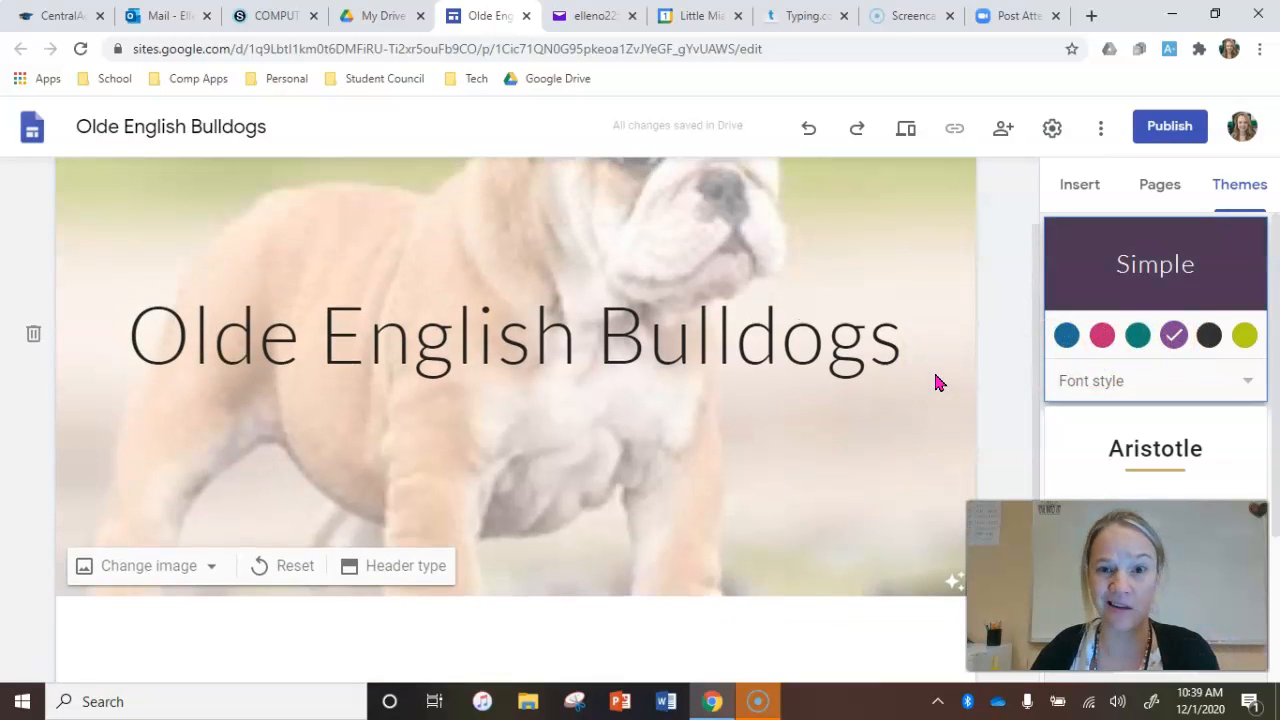
{"action": "left_click", "coordinate": [880, 402]}
{"action": "scroll", "coordinate": [880, 403], "scroll_direction": "up", "scroll_amount": 1}
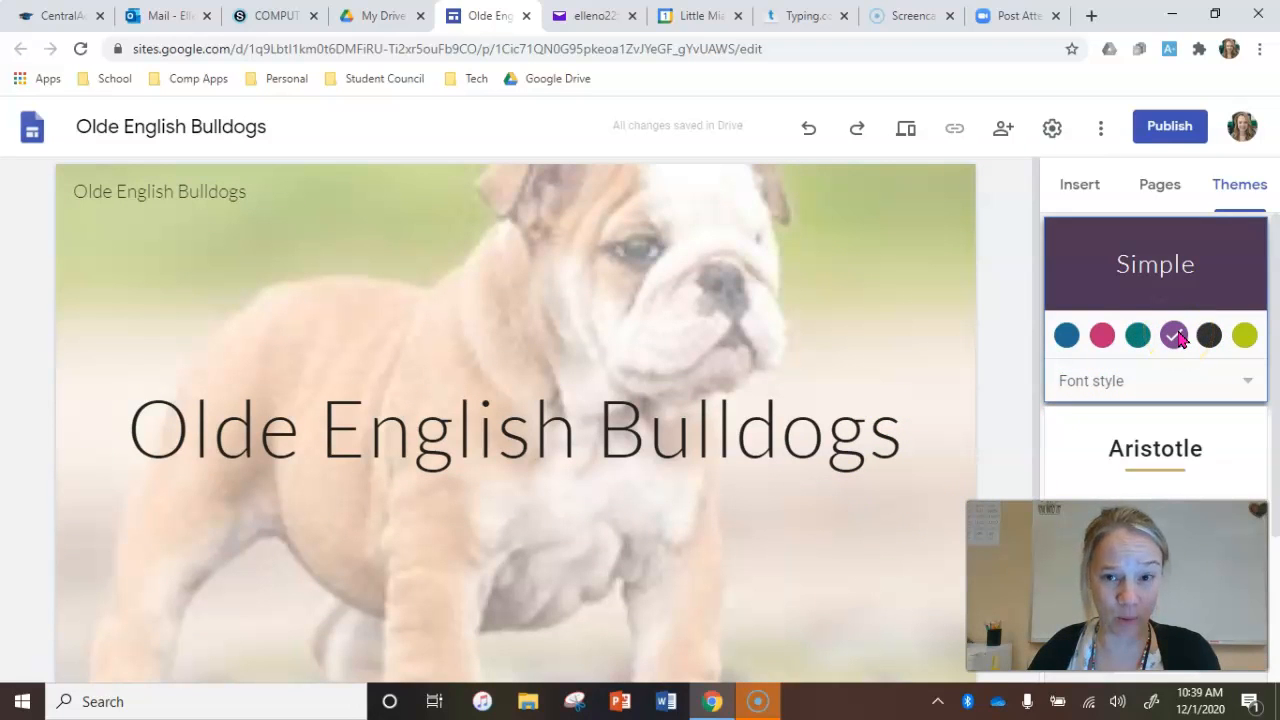
{"action": "left_click", "coordinate": [1102, 337]}
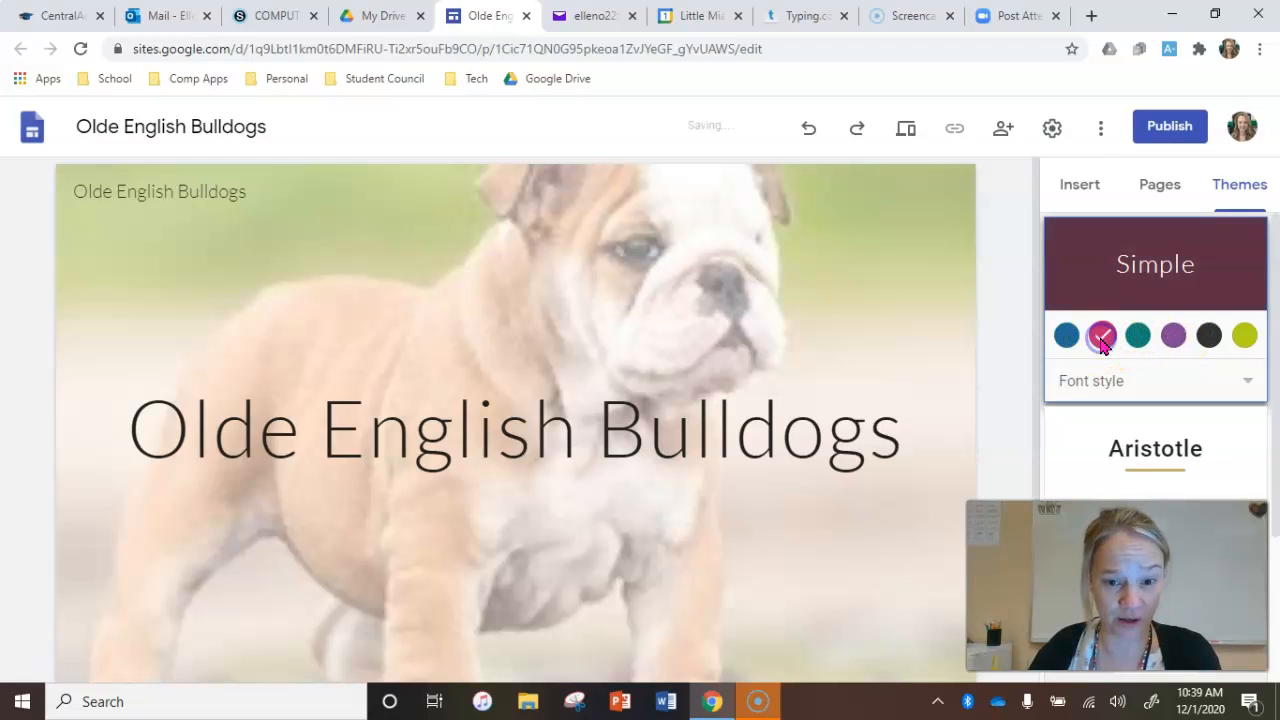
{"action": "scroll", "coordinate": [902, 398], "scroll_direction": "down", "scroll_amount": 2}
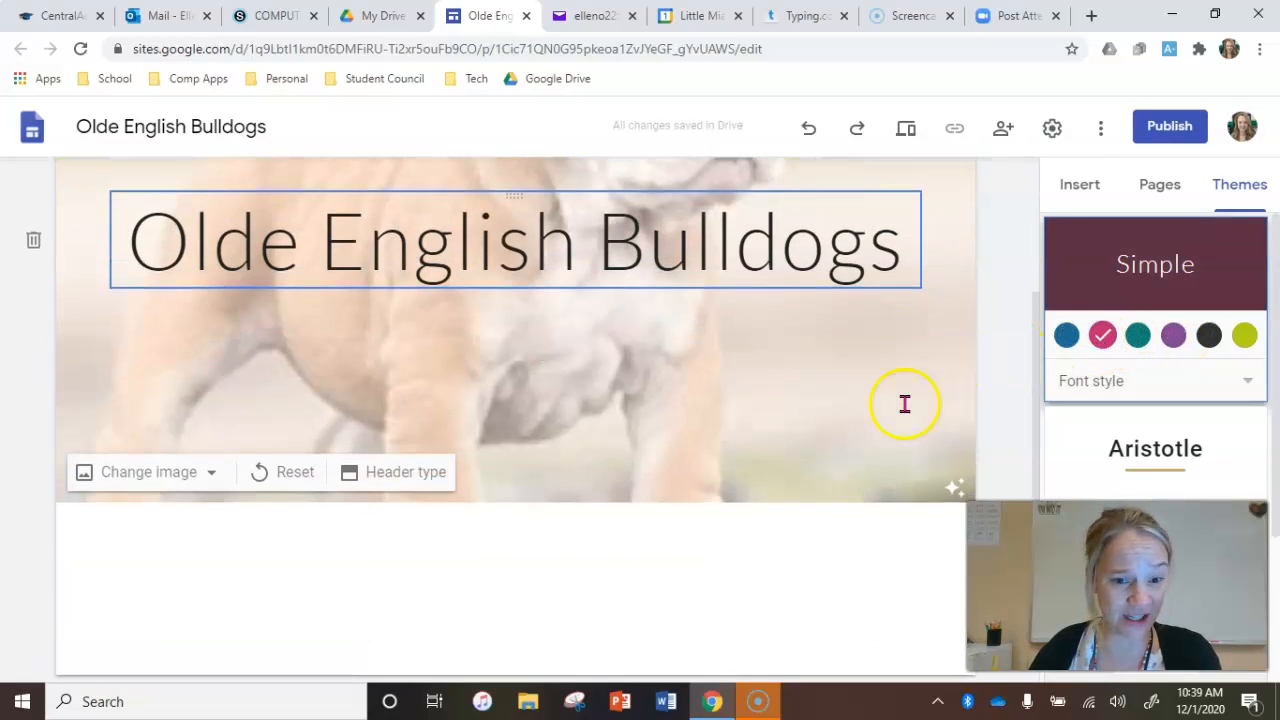
Apply the Aristotle theme to the site and try its blue and purple color options.
{"action": "left_click", "coordinate": [1187, 462]}
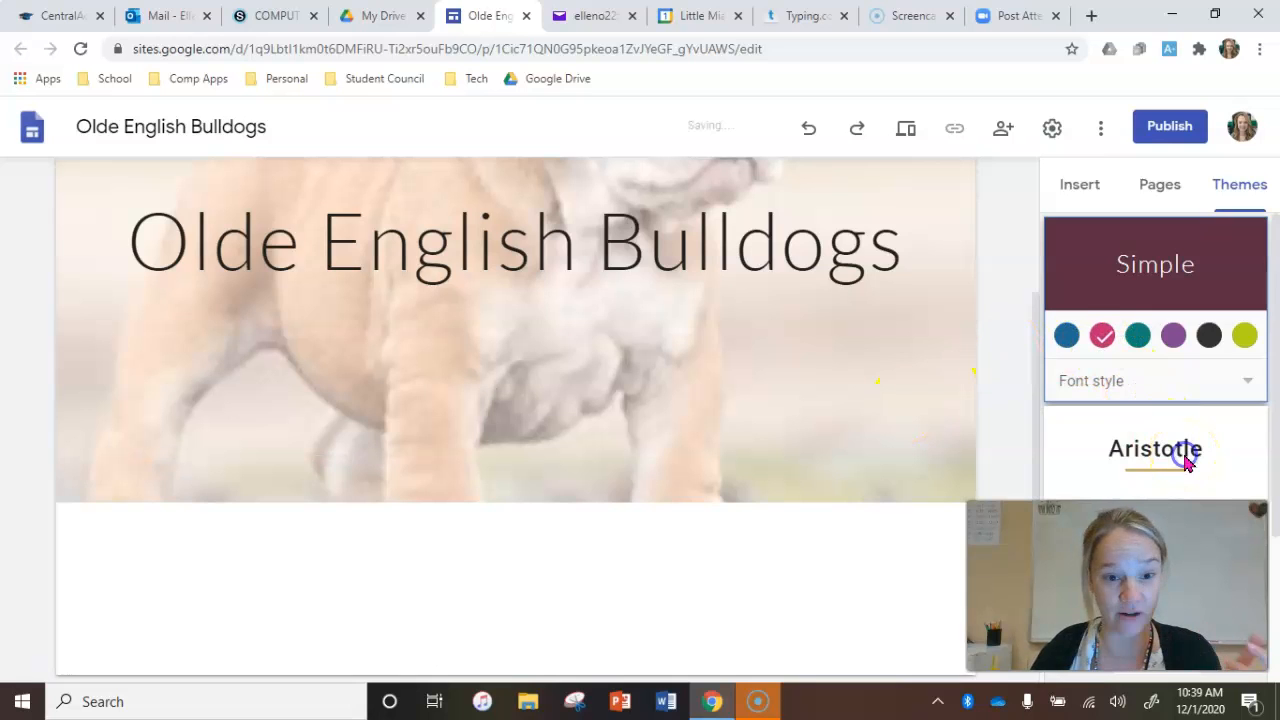
{"action": "left_click", "coordinate": [871, 234]}
{"action": "left_click", "coordinate": [490, 234]}
{"action": "left_click", "coordinate": [534, 349]}
{"action": "scroll", "coordinate": [583, 357], "scroll_direction": "up", "scroll_amount": 1}
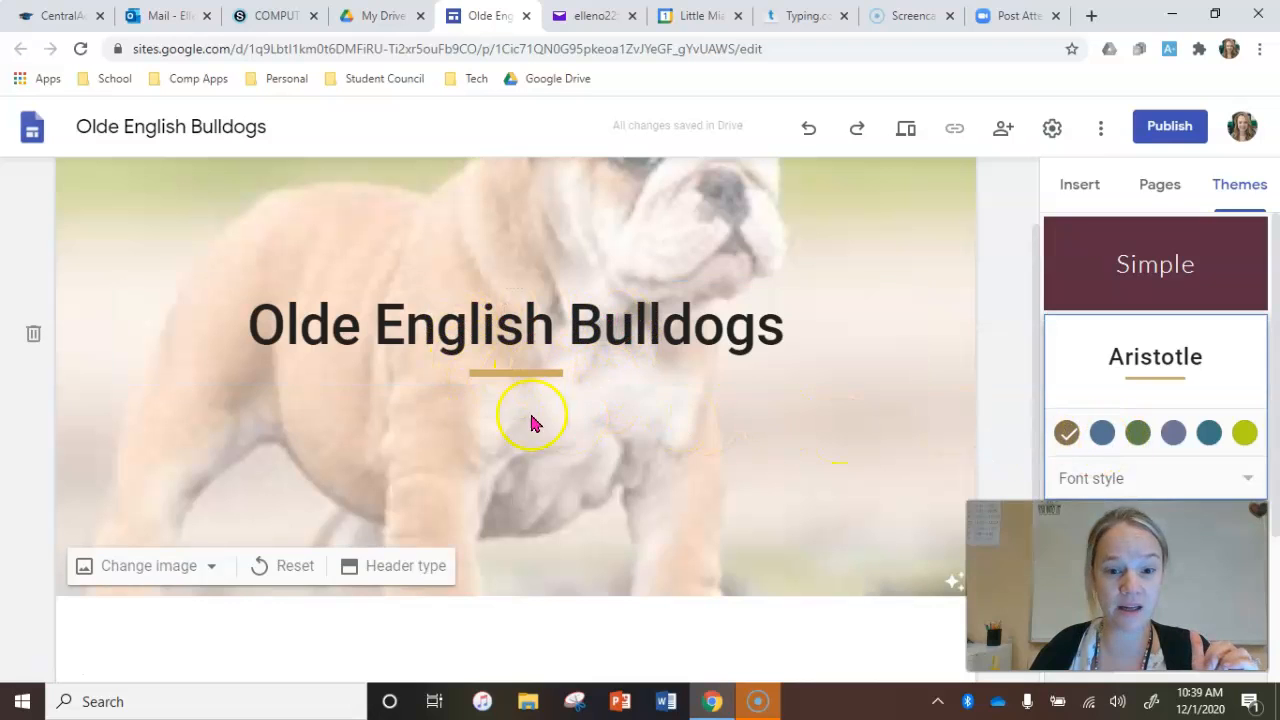
{"action": "left_click", "coordinate": [1102, 434]}
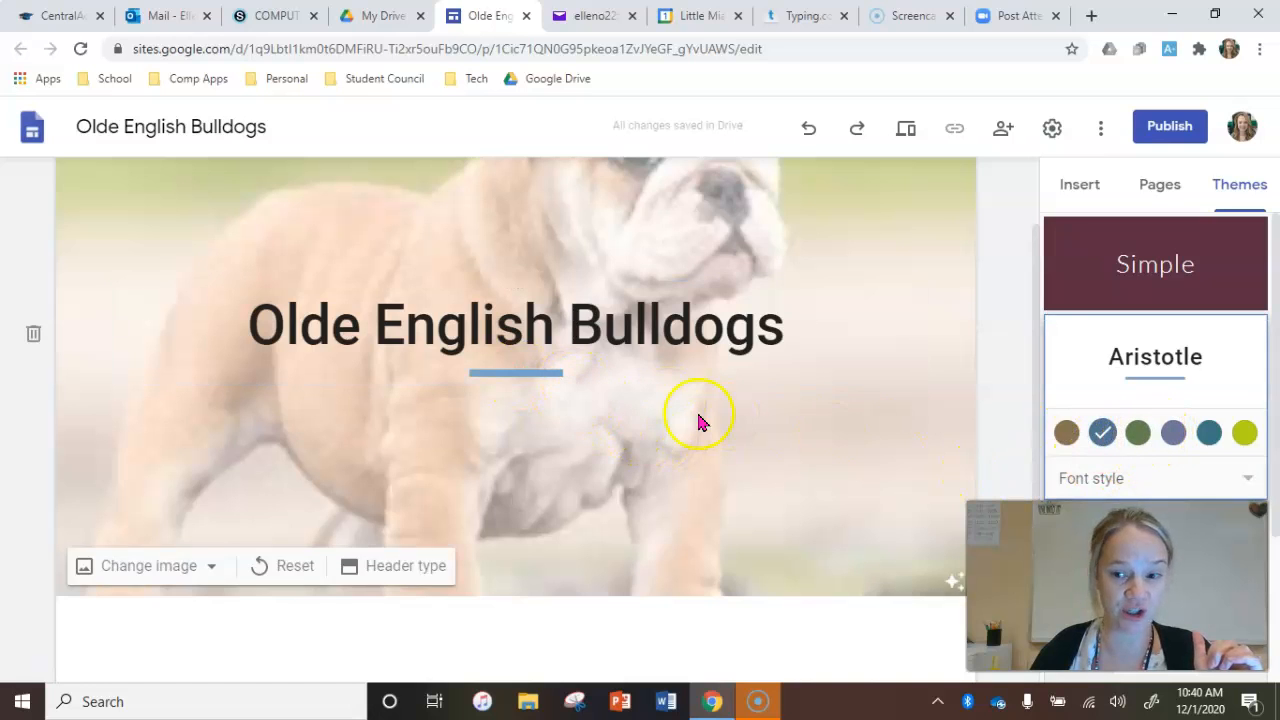
{"action": "left_click", "coordinate": [1173, 434]}
Apply the Diplomat theme to the site.
{"action": "scroll", "coordinate": [1190, 432], "scroll_direction": "down", "scroll_amount": 4}
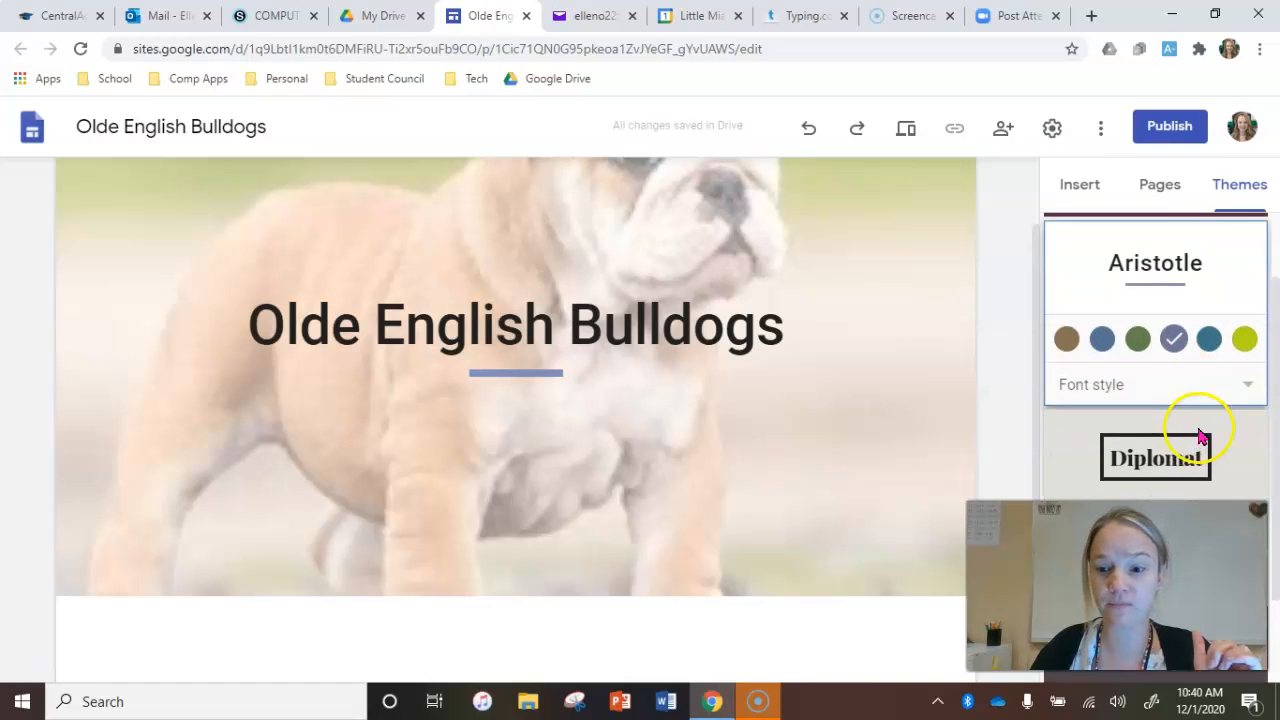
{"action": "left_click", "coordinate": [1176, 371]}
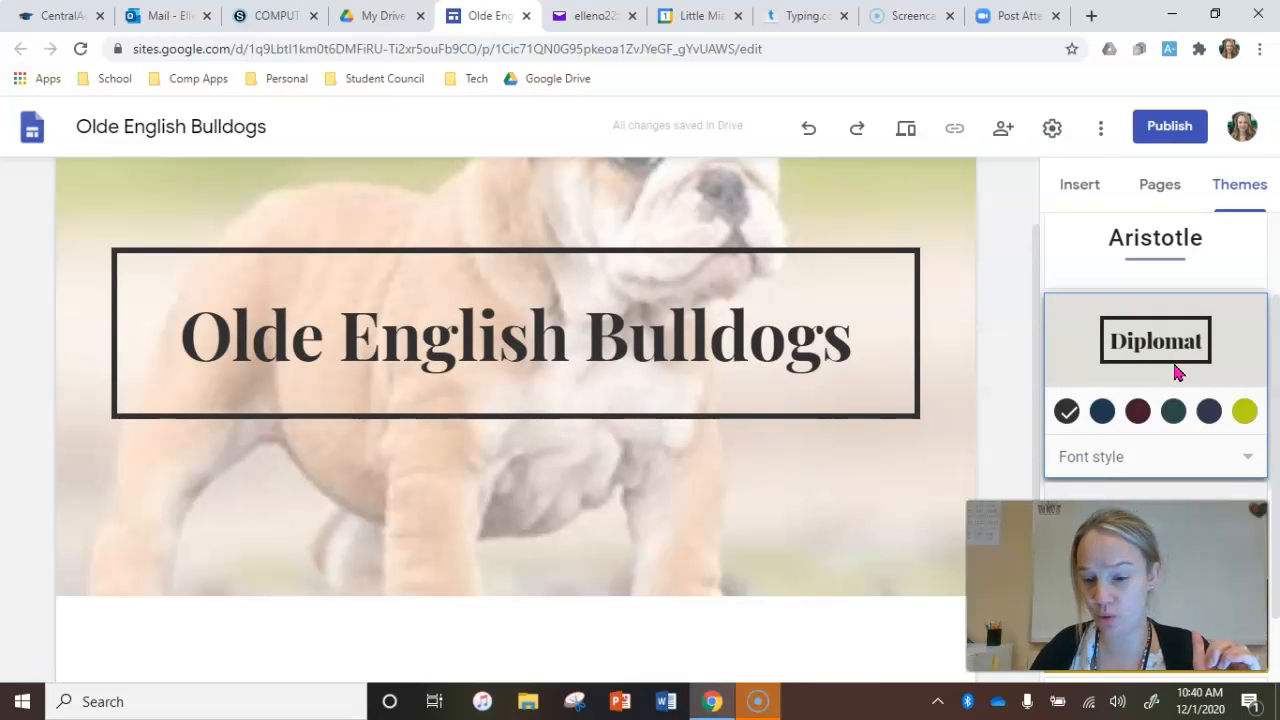
{"action": "scroll", "coordinate": [1178, 372], "scroll_direction": "down", "scroll_amount": 1}
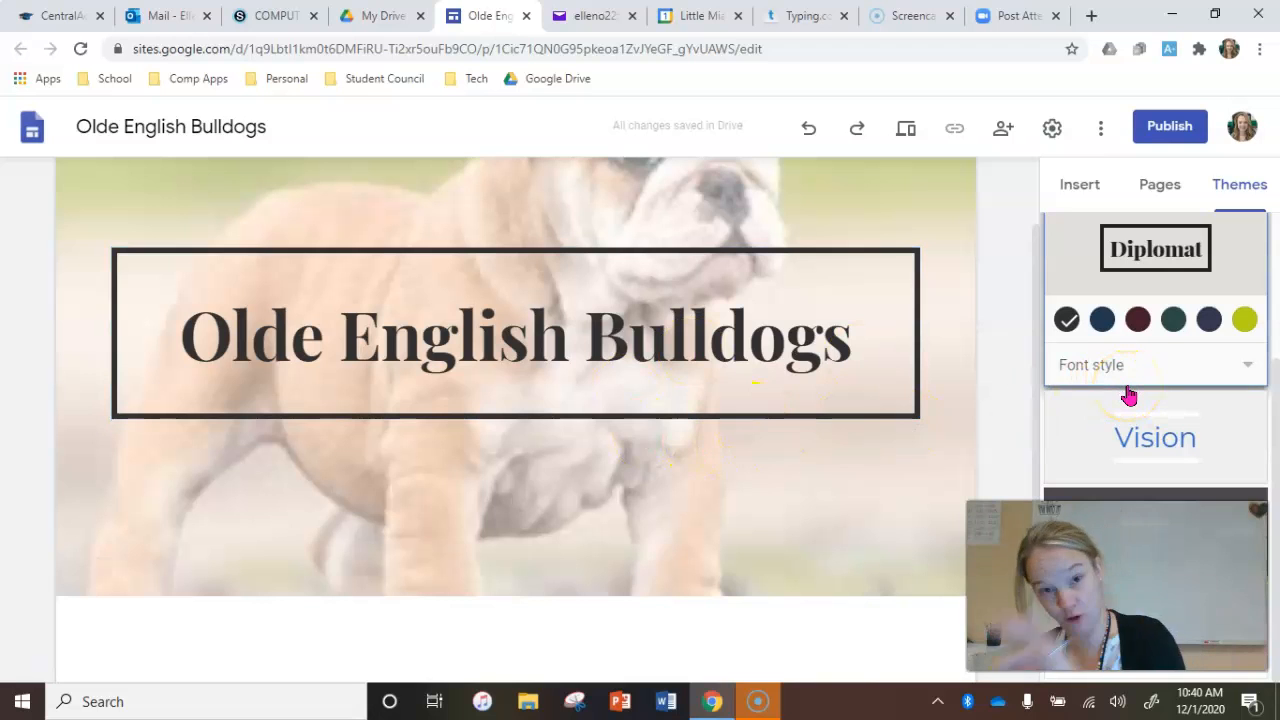
{"action": "scroll", "coordinate": [788, 492], "scroll_direction": "up", "scroll_amount": 1}
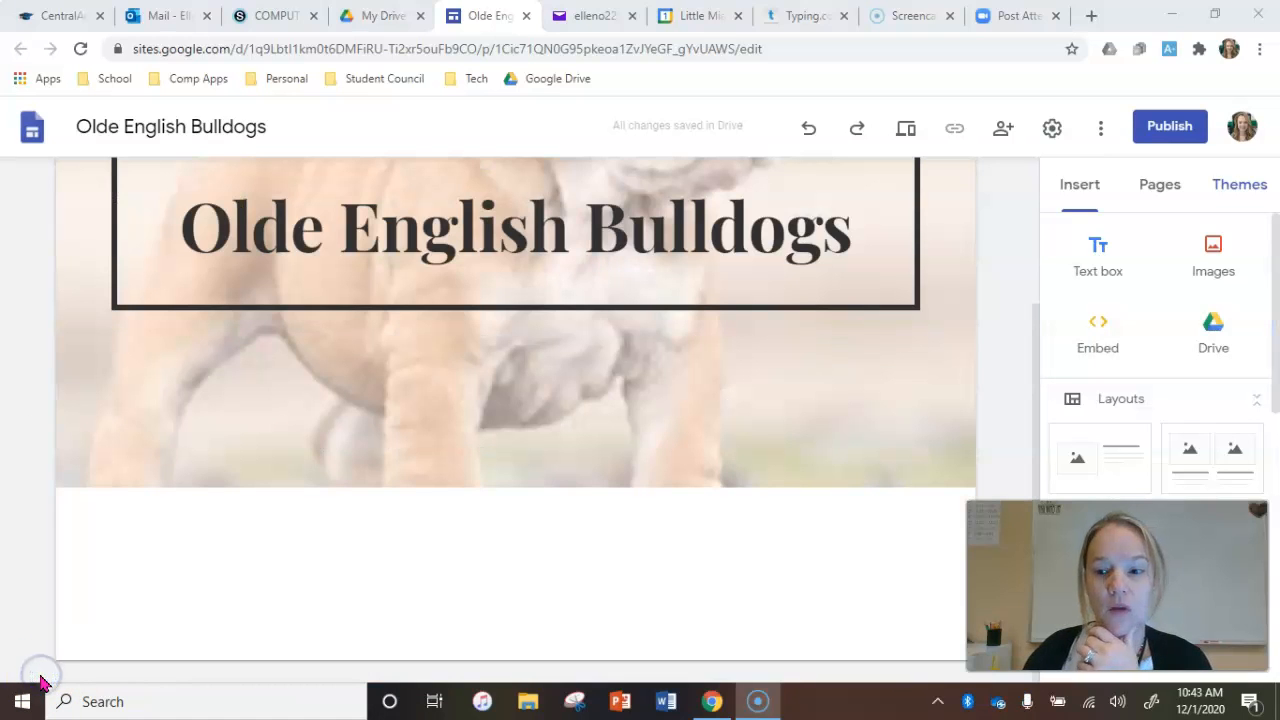
{"action": "scroll", "coordinate": [480, 543], "scroll_direction": "up", "scroll_amount": 2}
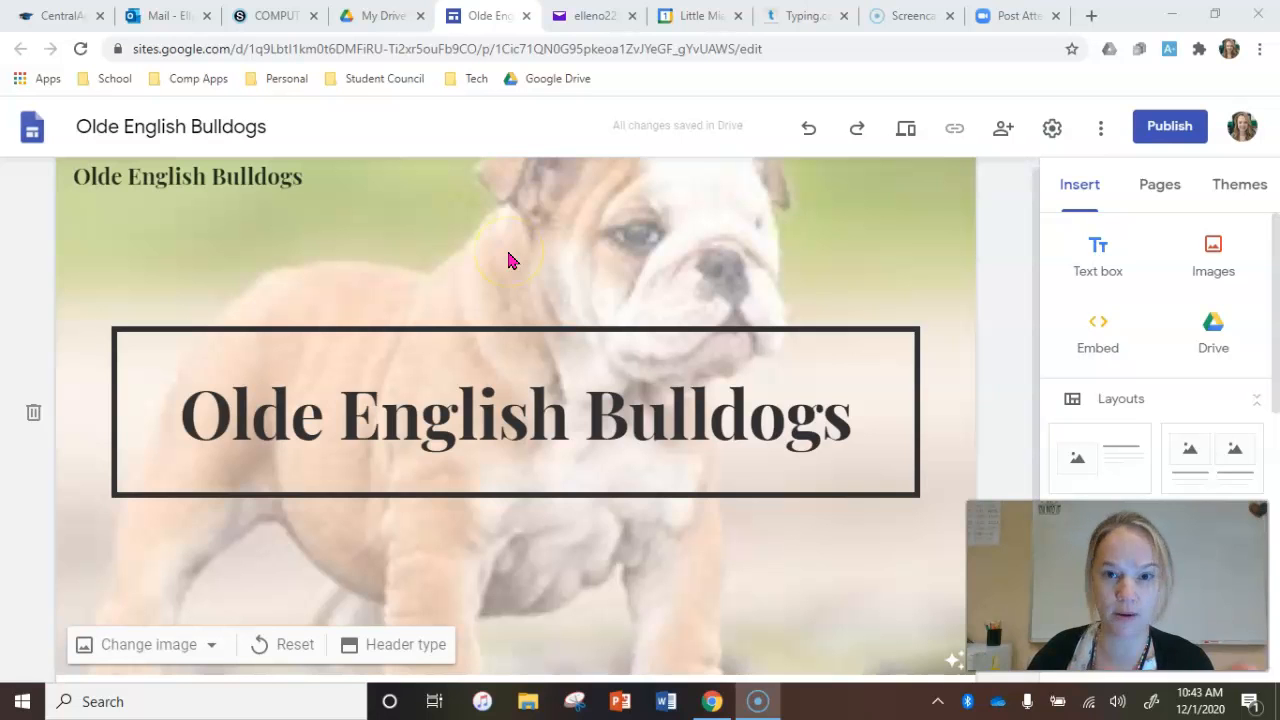
{"action": "scroll", "coordinate": [640, 320], "scroll_direction": "down", "scroll_amount": 2}
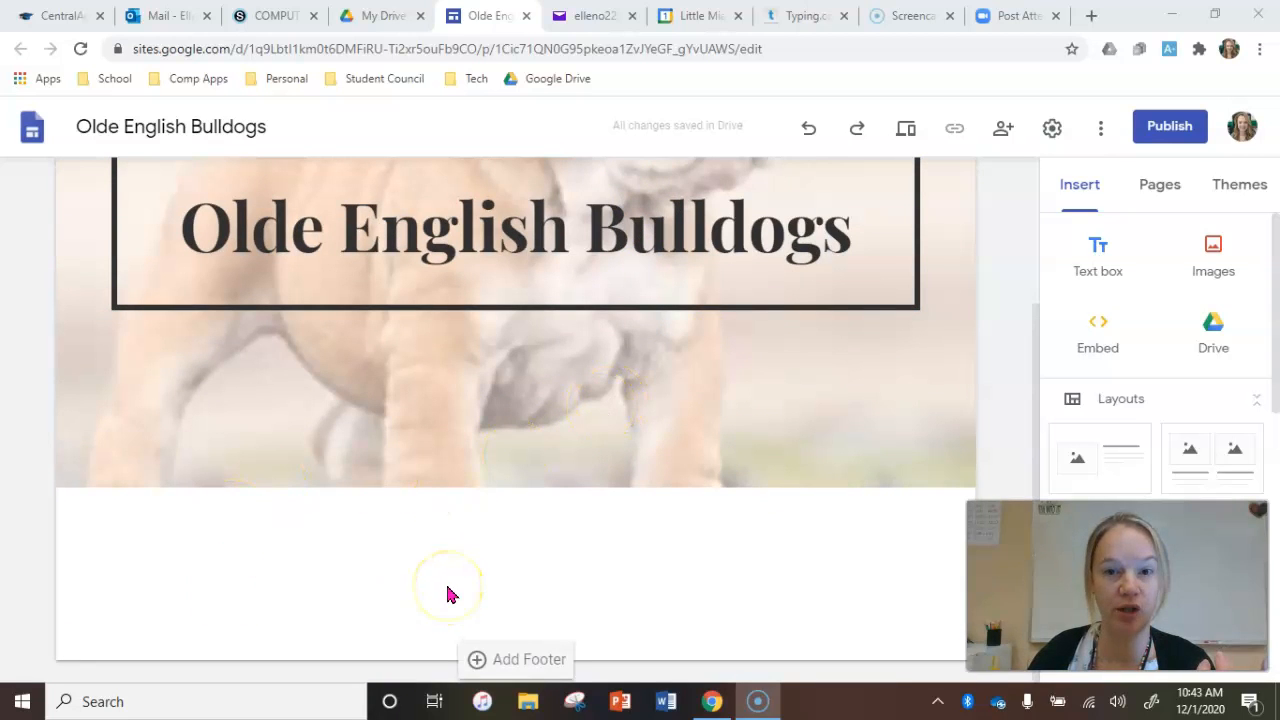
{"action": "scroll", "coordinate": [577, 543], "scroll_direction": "up", "scroll_amount": 2}
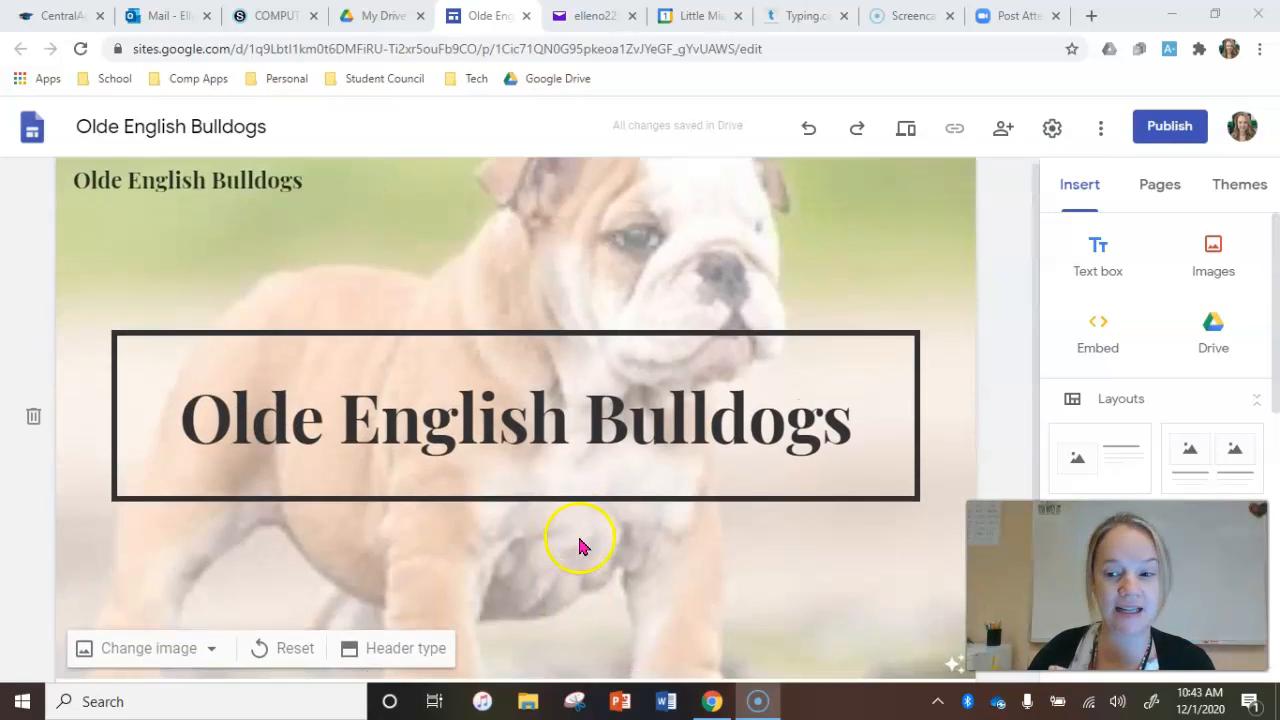
Insert a text box below the header, enter "Olde English Bulldogs are:" and start a bulleted list on the line beneath.
{"action": "scroll", "coordinate": [583, 540], "scroll_direction": "down", "scroll_amount": 2}
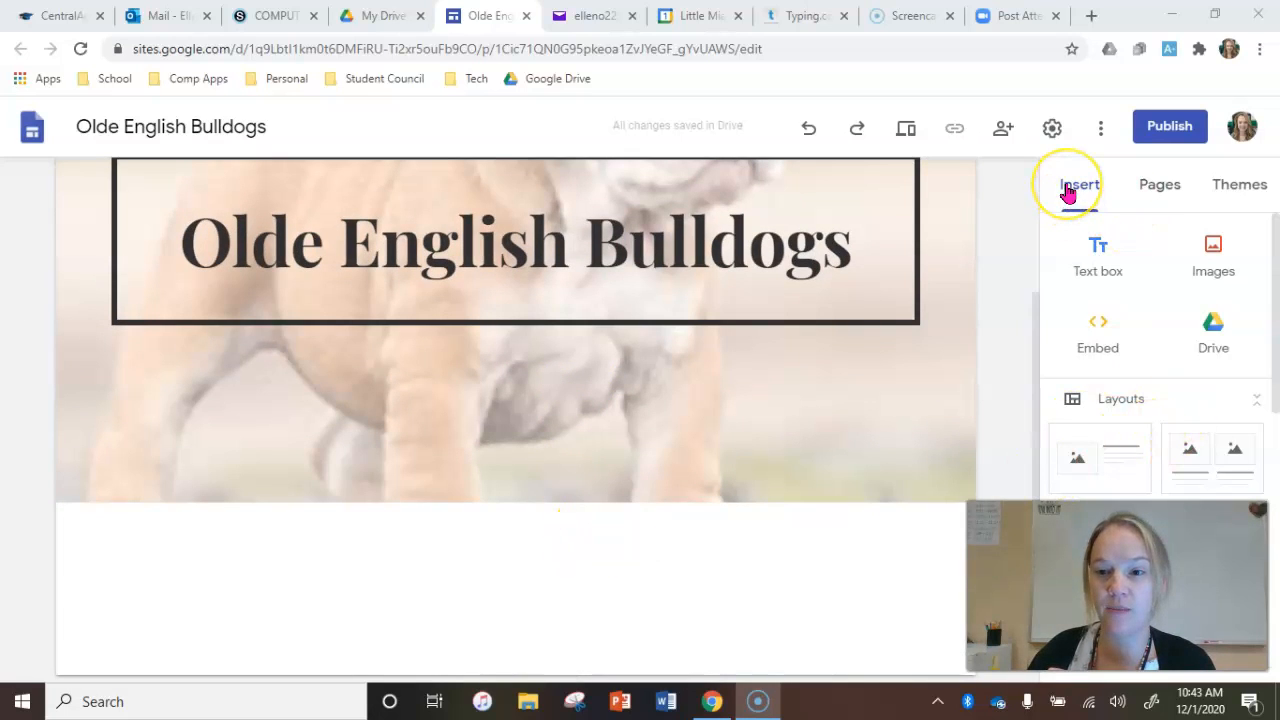
{"action": "left_click", "coordinate": [1100, 268]}
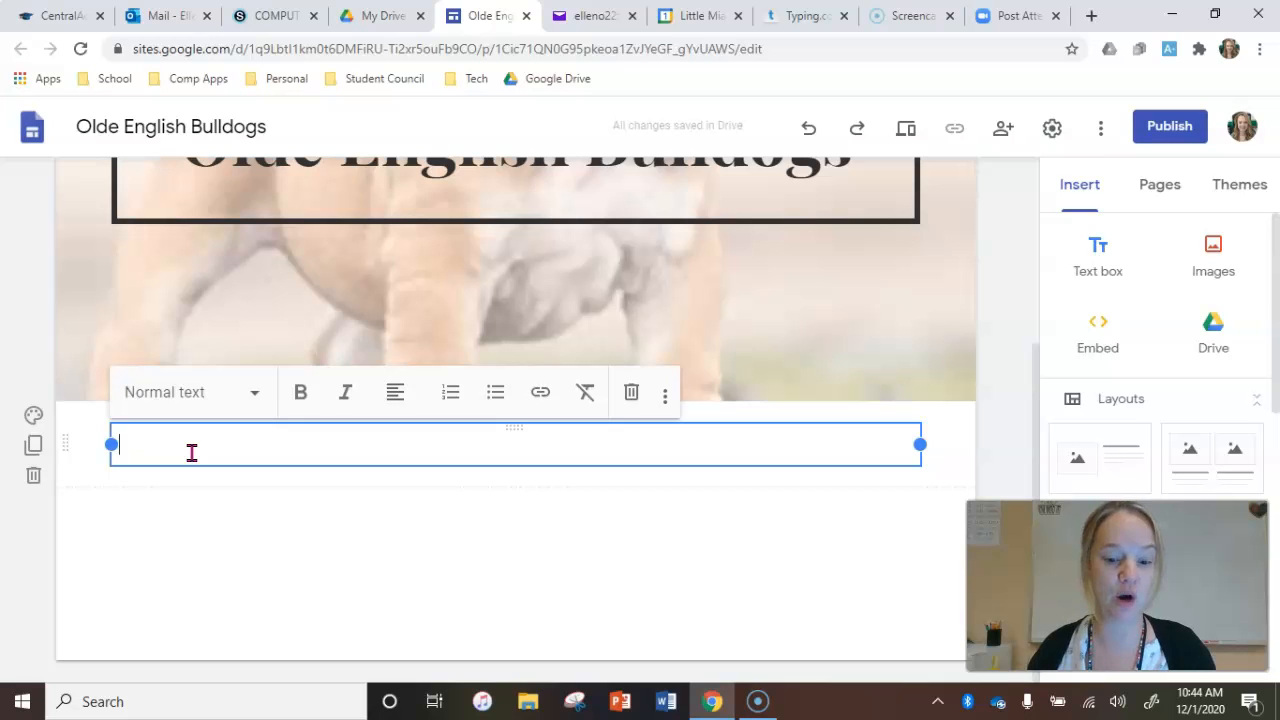
{"action": "type", "text": "Ol"}
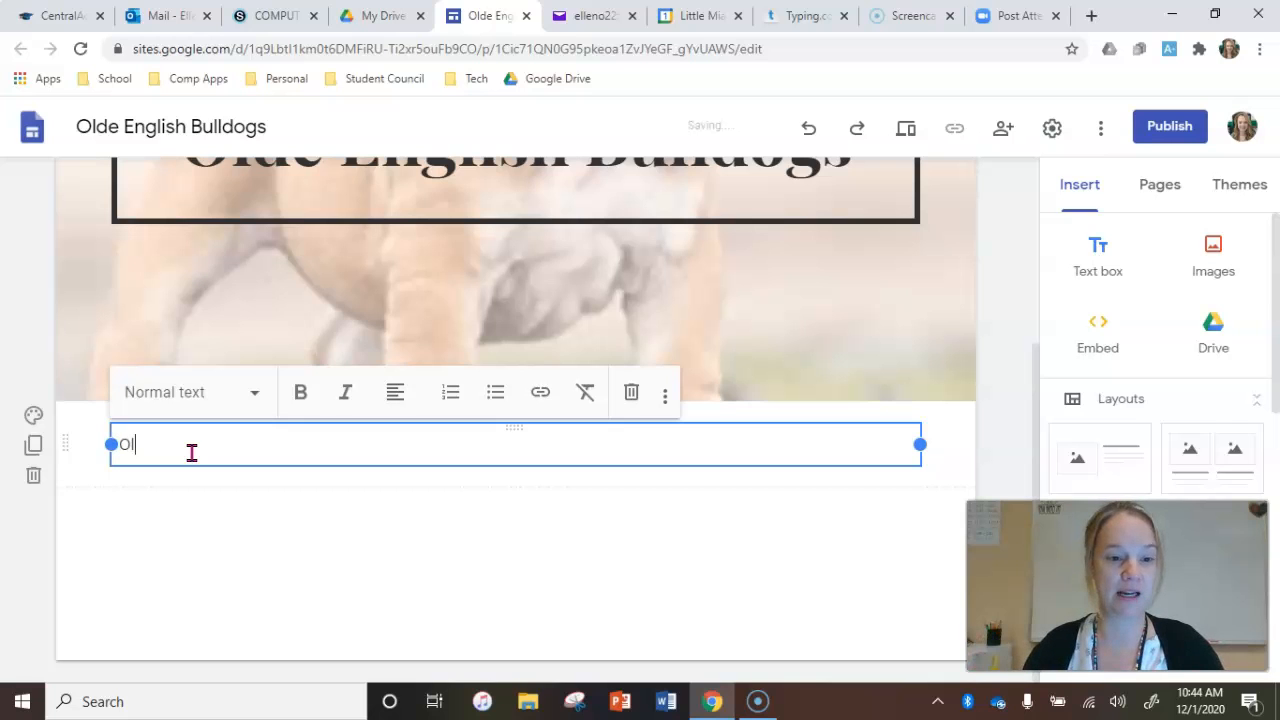
{"action": "type", "text": "de English "}
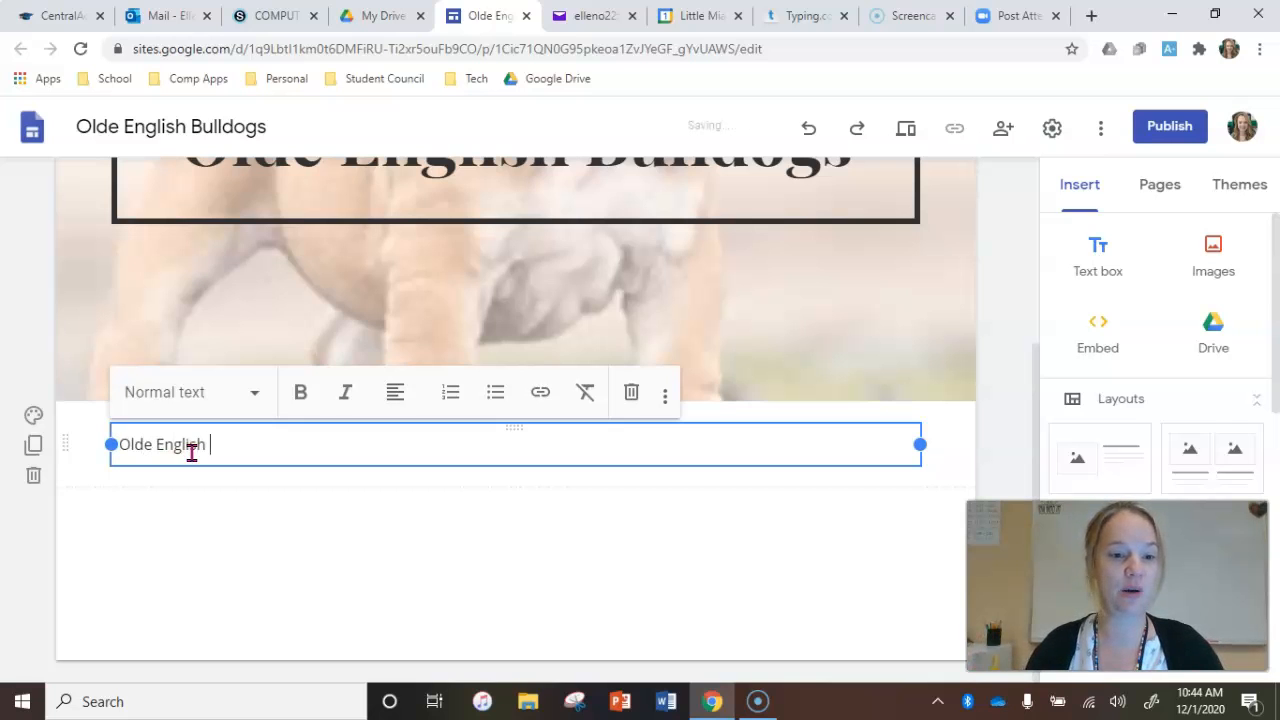
{"action": "type", "text": "Bulldogs are:"}
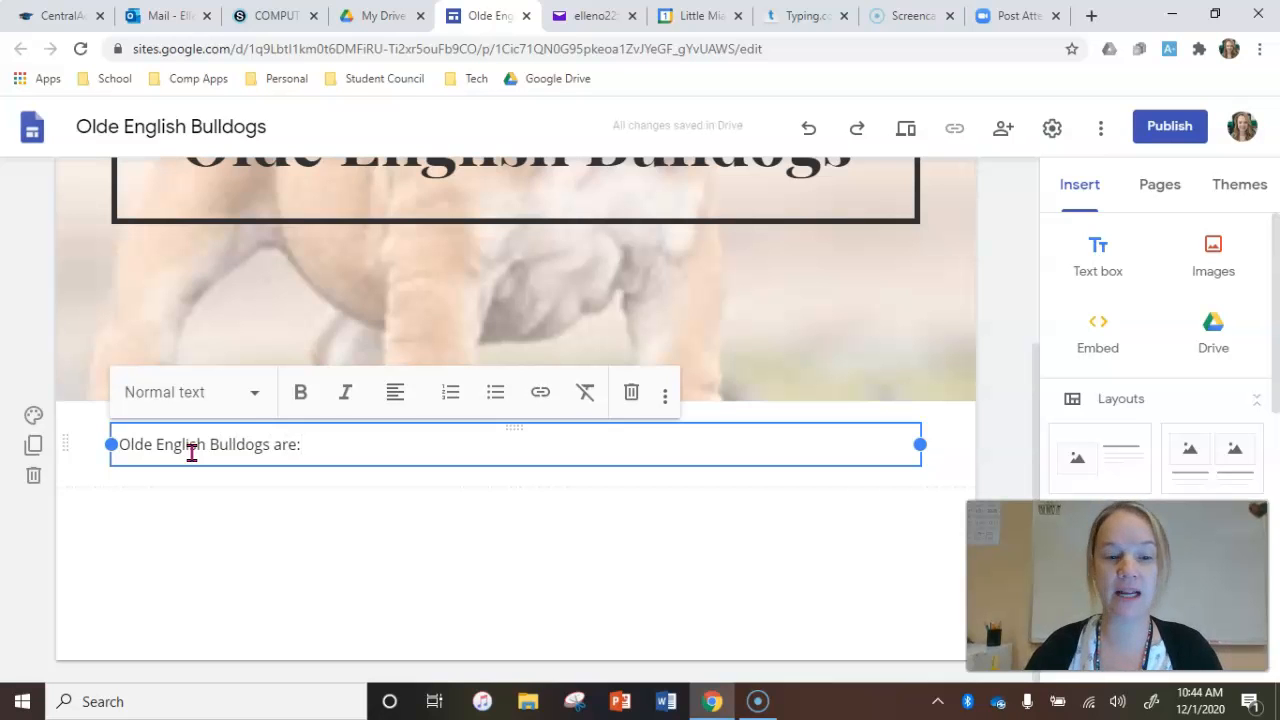
{"action": "key", "text": "Return"}
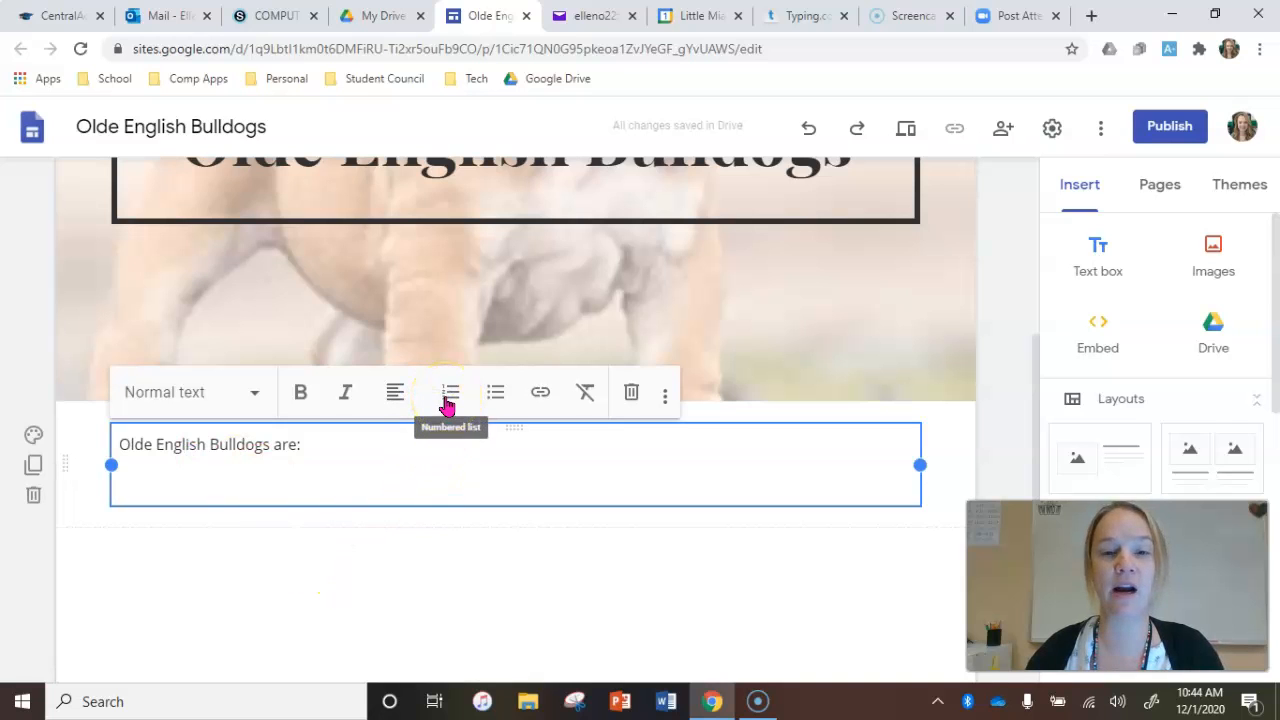
{"action": "left_click", "coordinate": [497, 398]}
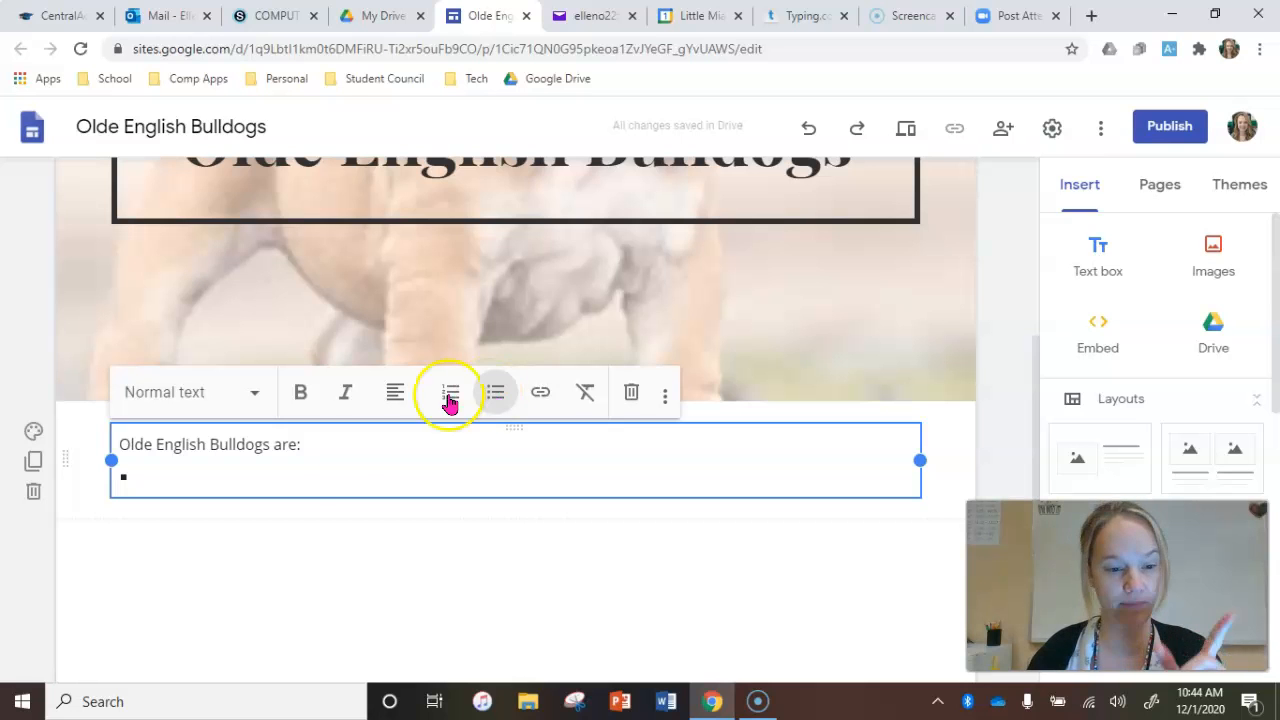
{"action": "left_click", "coordinate": [29, 680]}
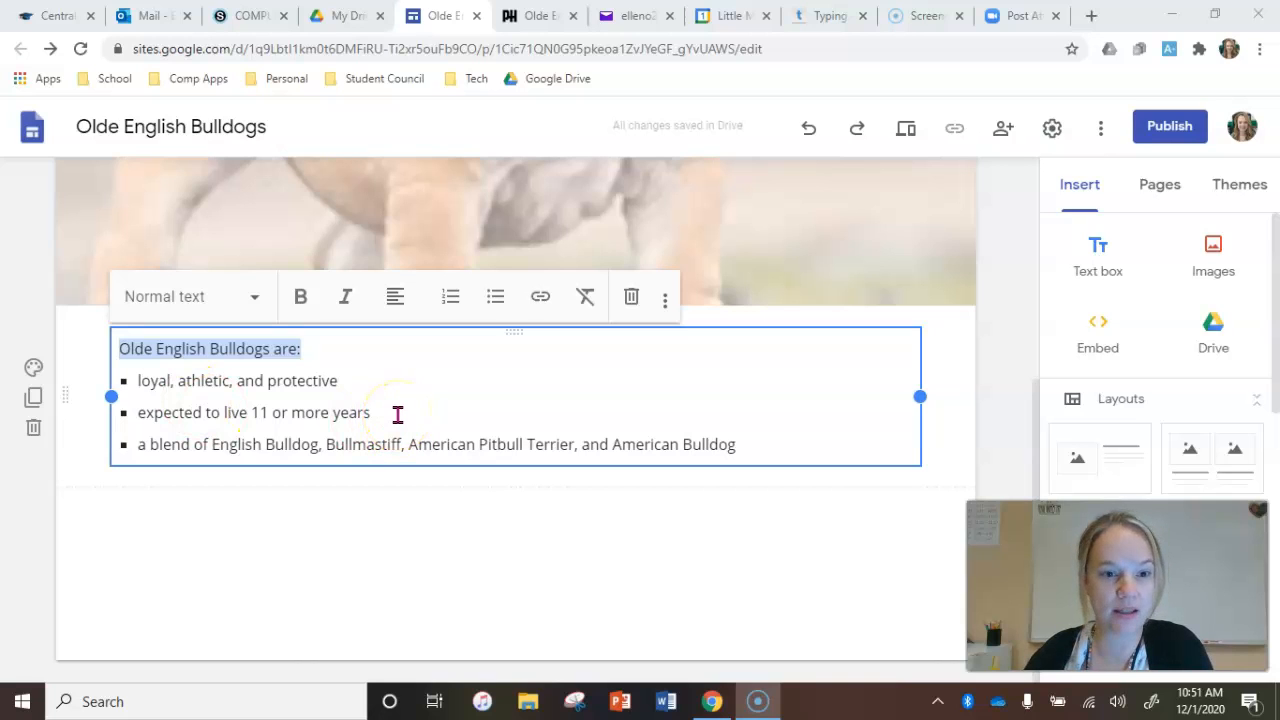
Try the Title style on the line "Olde English Bulldogs are:" and settle on the Heading style.
{"action": "left_click", "coordinate": [327, 413]}
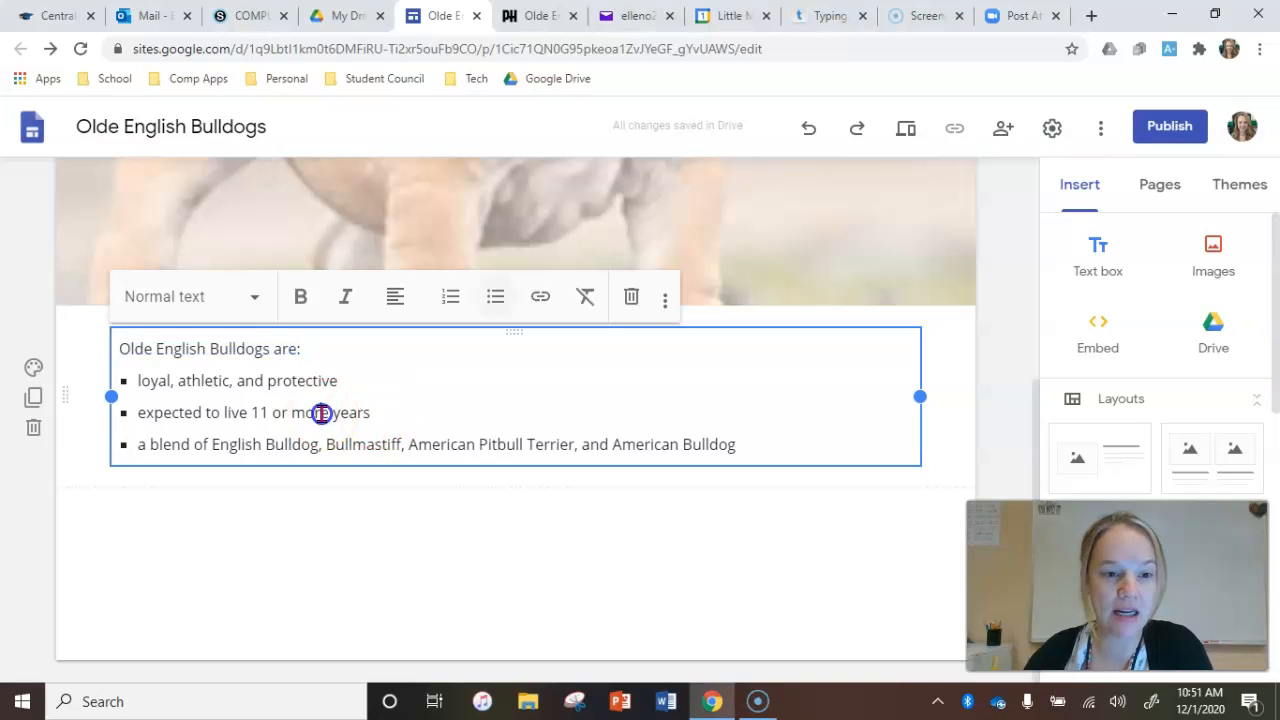
{"action": "left_click", "coordinate": [120, 348]}
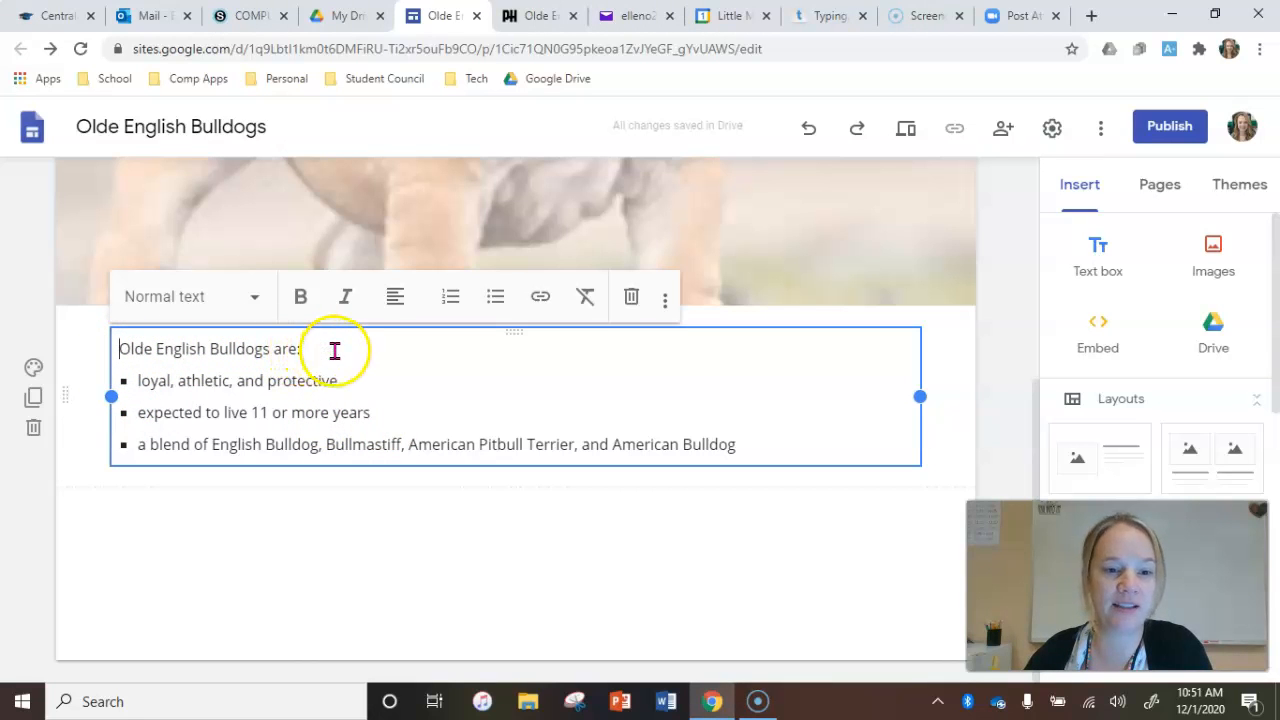
{"action": "left_click", "coordinate": [258, 297]}
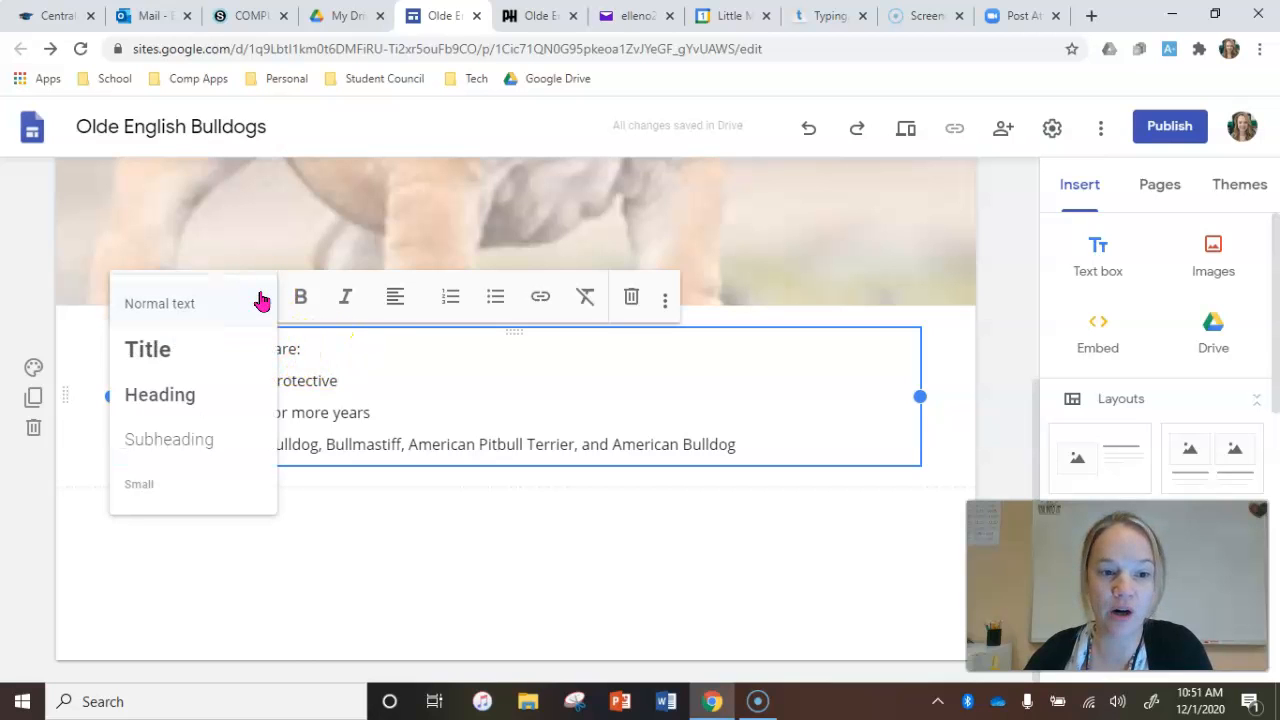
{"action": "left_click", "coordinate": [214, 343]}
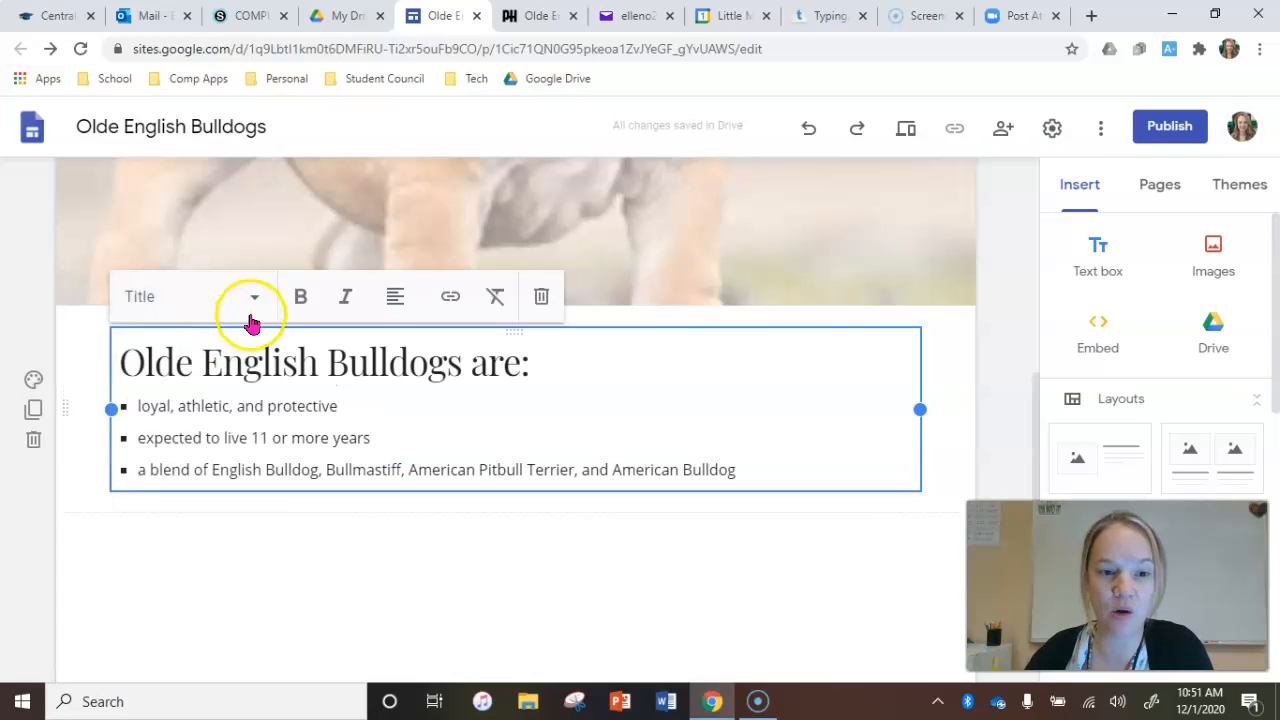
{"action": "left_click", "coordinate": [255, 296]}
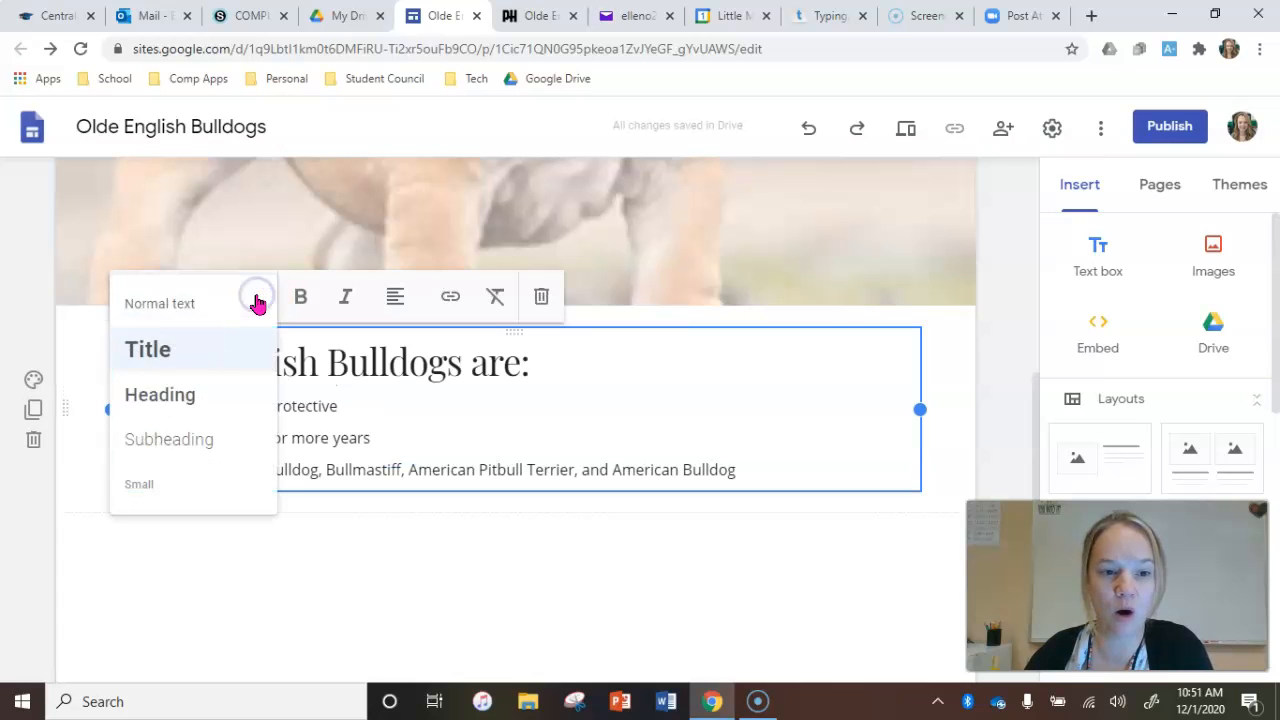
{"action": "left_click", "coordinate": [220, 394]}
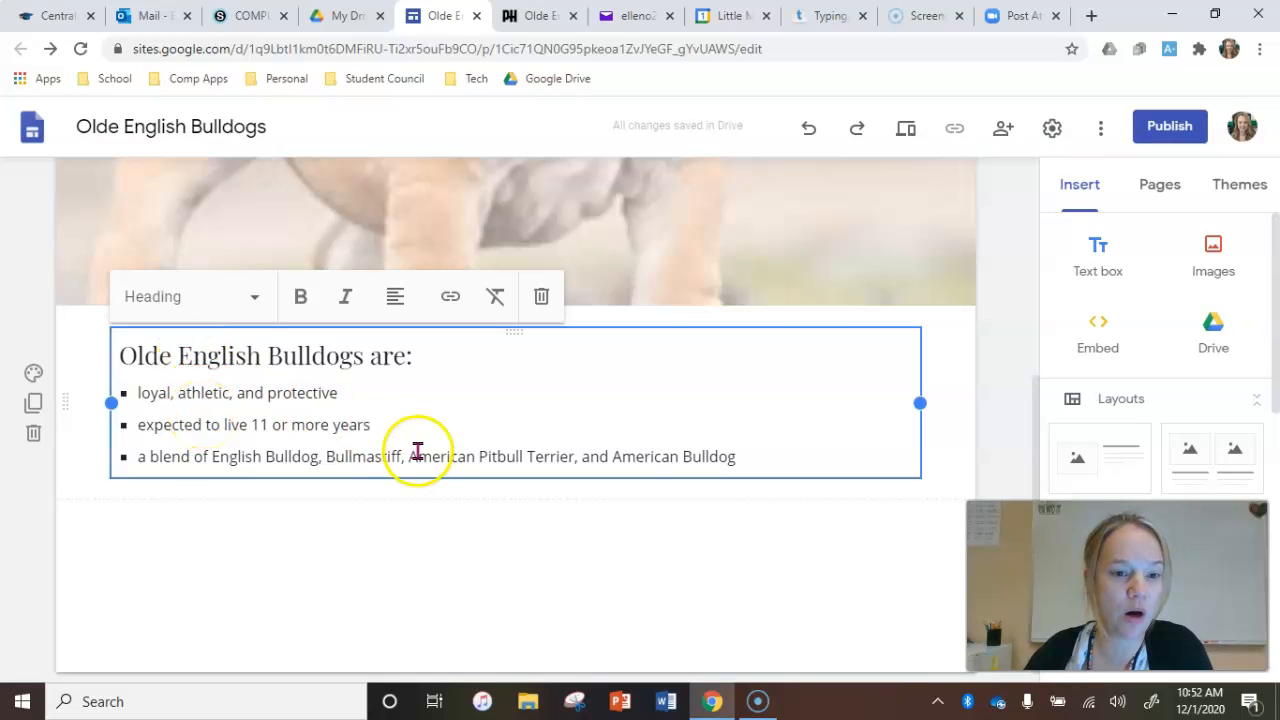
Italicize "11 or more years" in the second bullet.
{"action": "left_click_drag", "start_coordinate": [251, 424], "coordinate": [374, 423]}
{"action": "left_click", "coordinate": [346, 297]}
{"action": "left_click", "coordinate": [458, 401]}
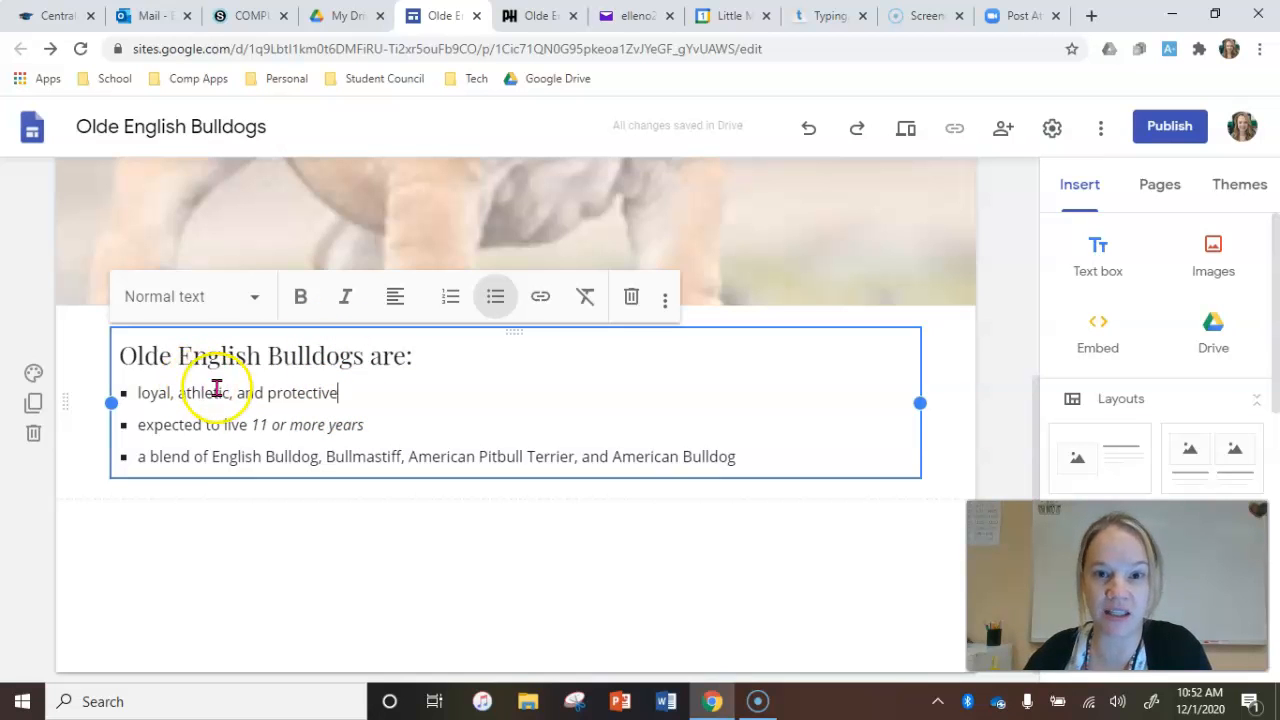
Try center alignment on the first bullet, look over the other alignment options, and undo the centering.
{"action": "left_click", "coordinate": [397, 298]}
{"action": "left_click", "coordinate": [397, 310]}
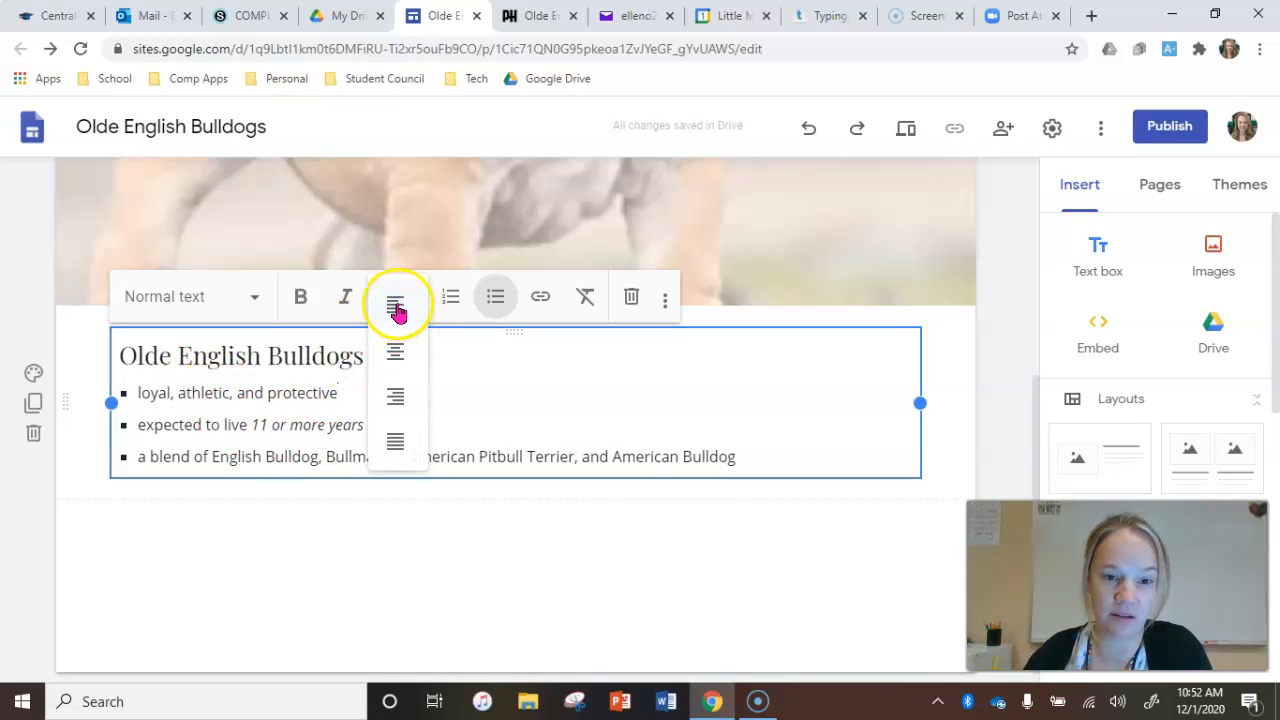
{"action": "left_click", "coordinate": [396, 351]}
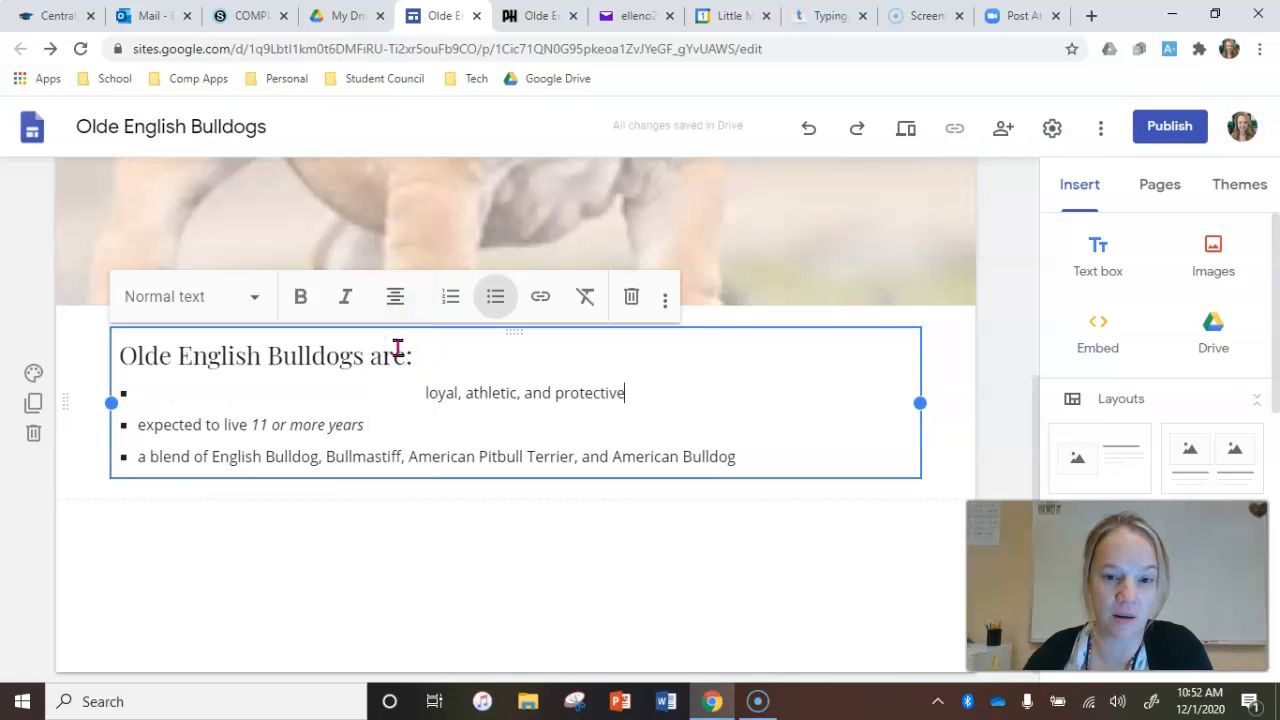
{"action": "left_click", "coordinate": [396, 298]}
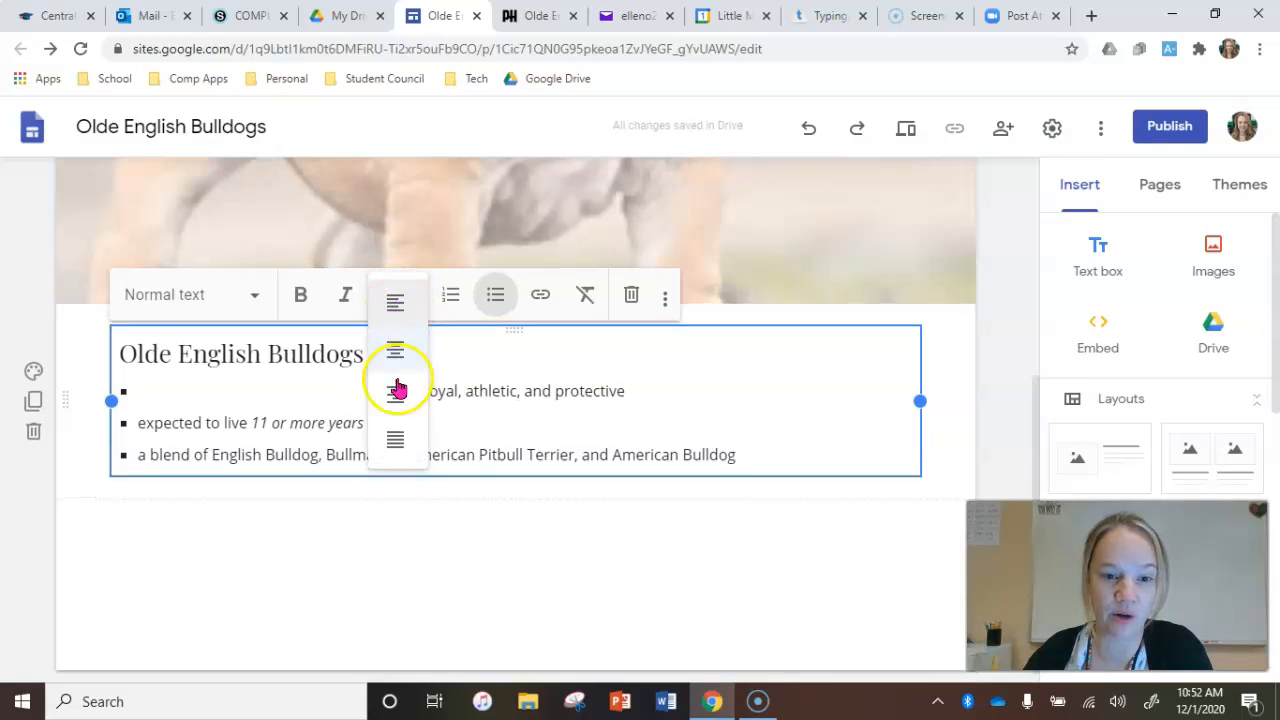
{"action": "left_click", "coordinate": [396, 441]}
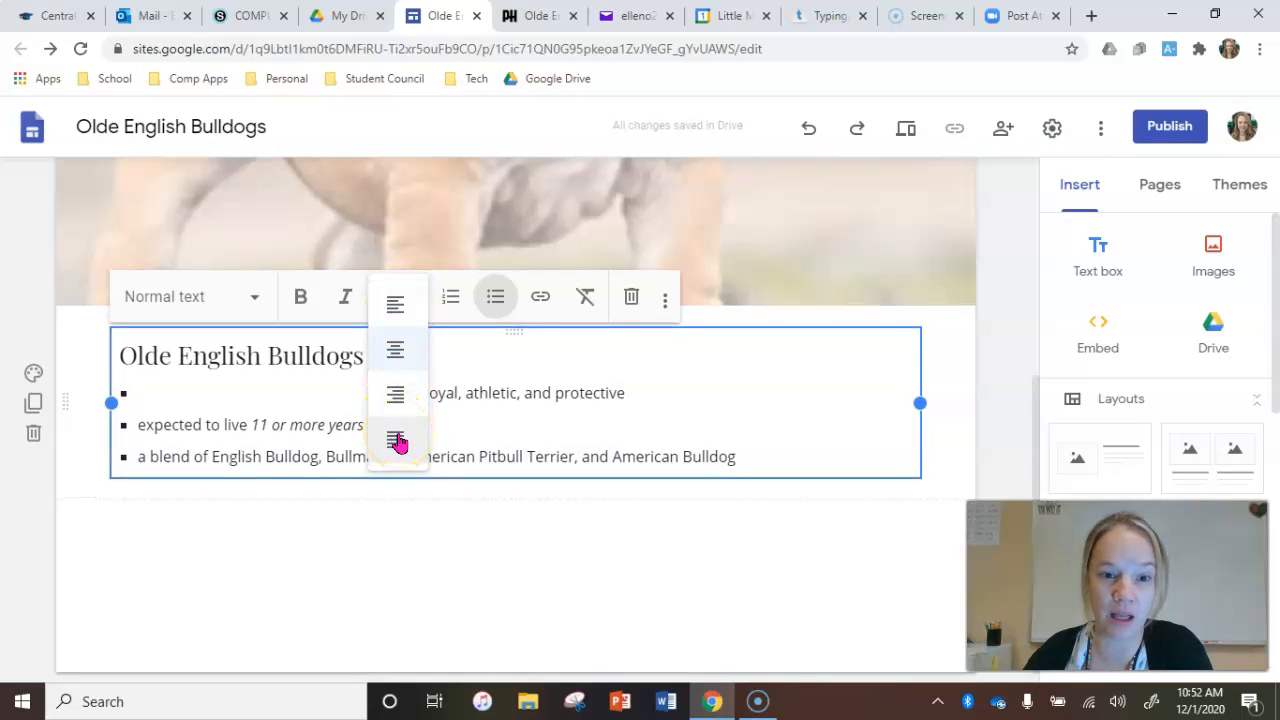
{"action": "left_click", "coordinate": [810, 135]}
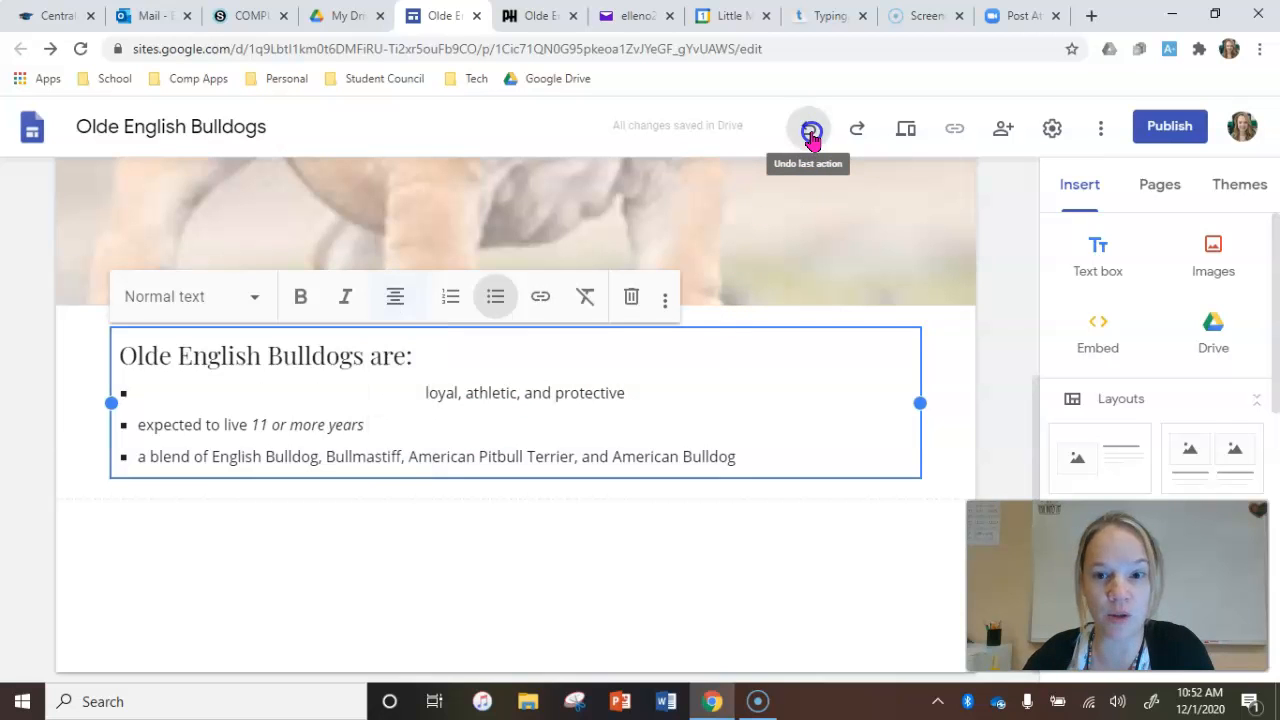
{"action": "left_click", "coordinate": [810, 135]}
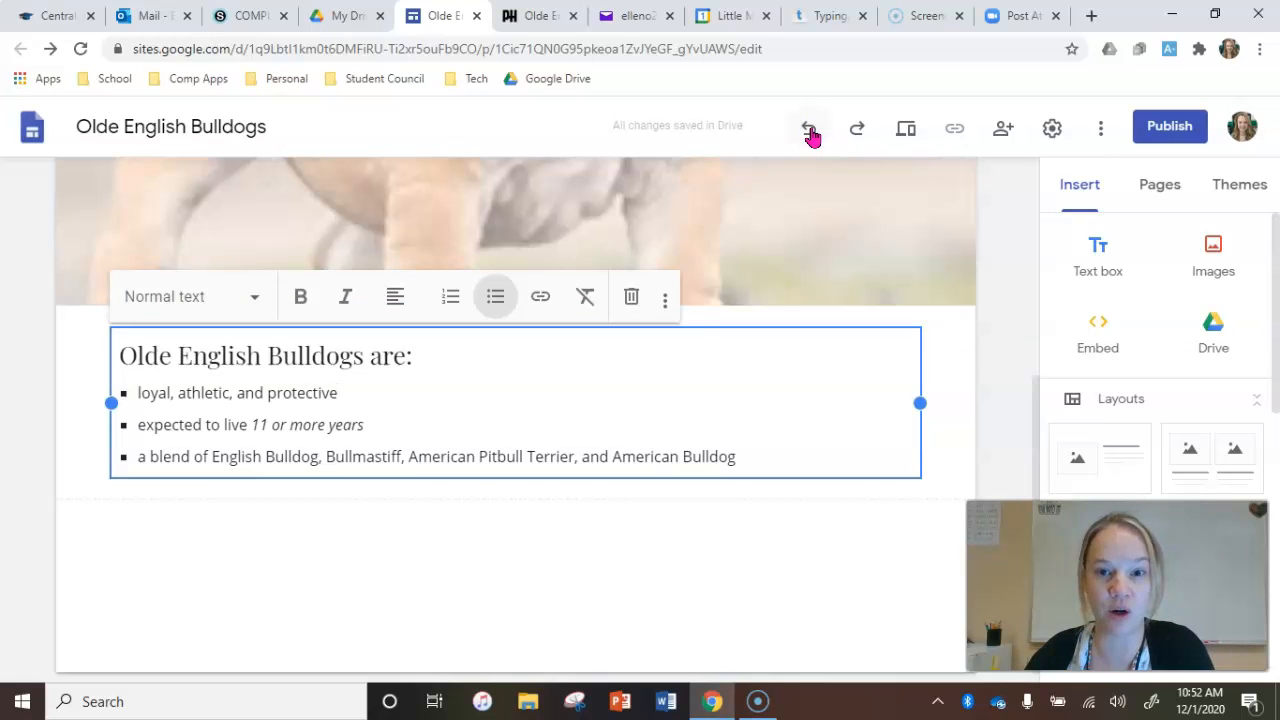
{"action": "left_click", "coordinate": [811, 128]}
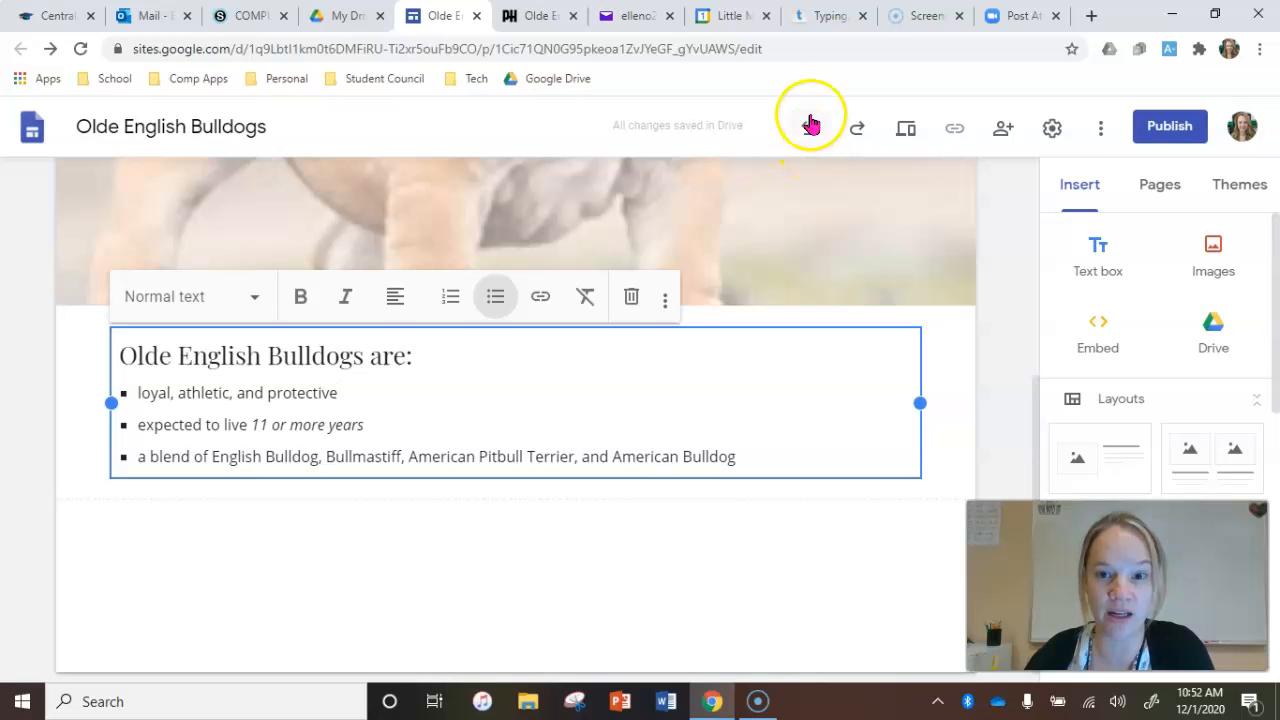
Try center alignment on the heading and all three bullets, and undo it.
{"action": "left_click", "coordinate": [121, 355]}
{"action": "left_click_drag", "start_coordinate": [121, 355], "coordinate": [797, 483]}
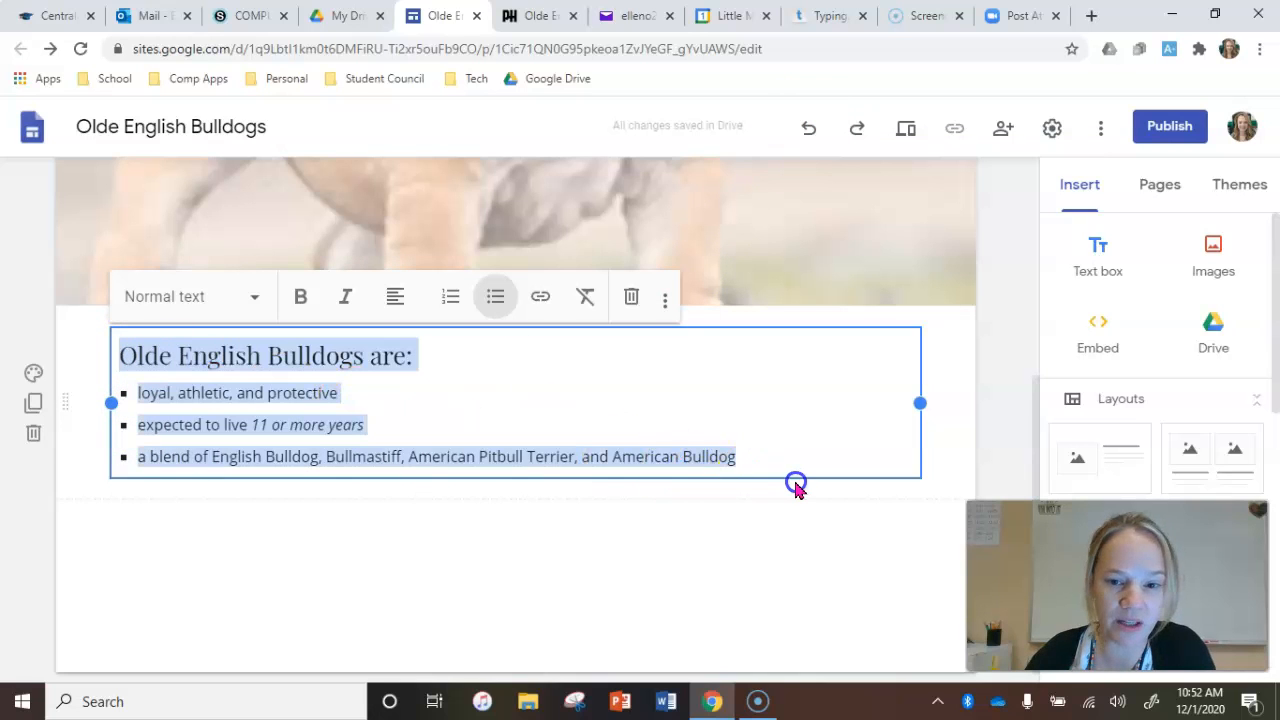
{"action": "left_click", "coordinate": [395, 297]}
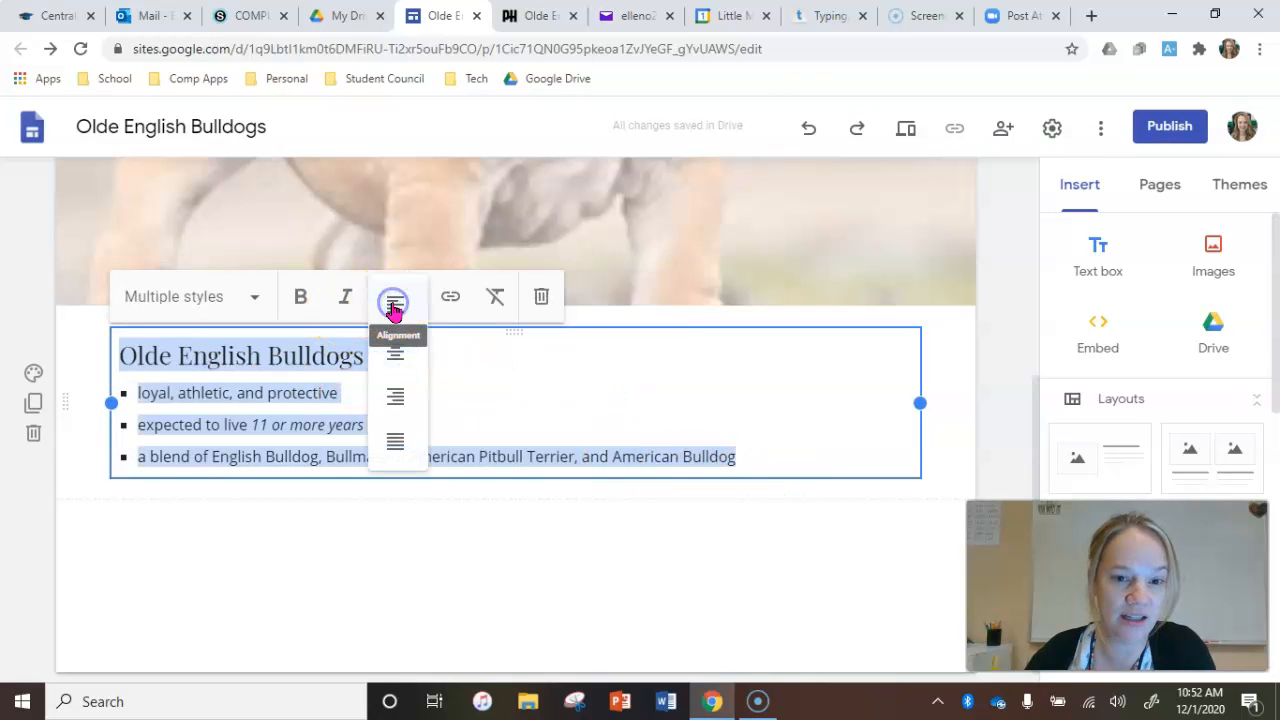
{"action": "left_click", "coordinate": [398, 356]}
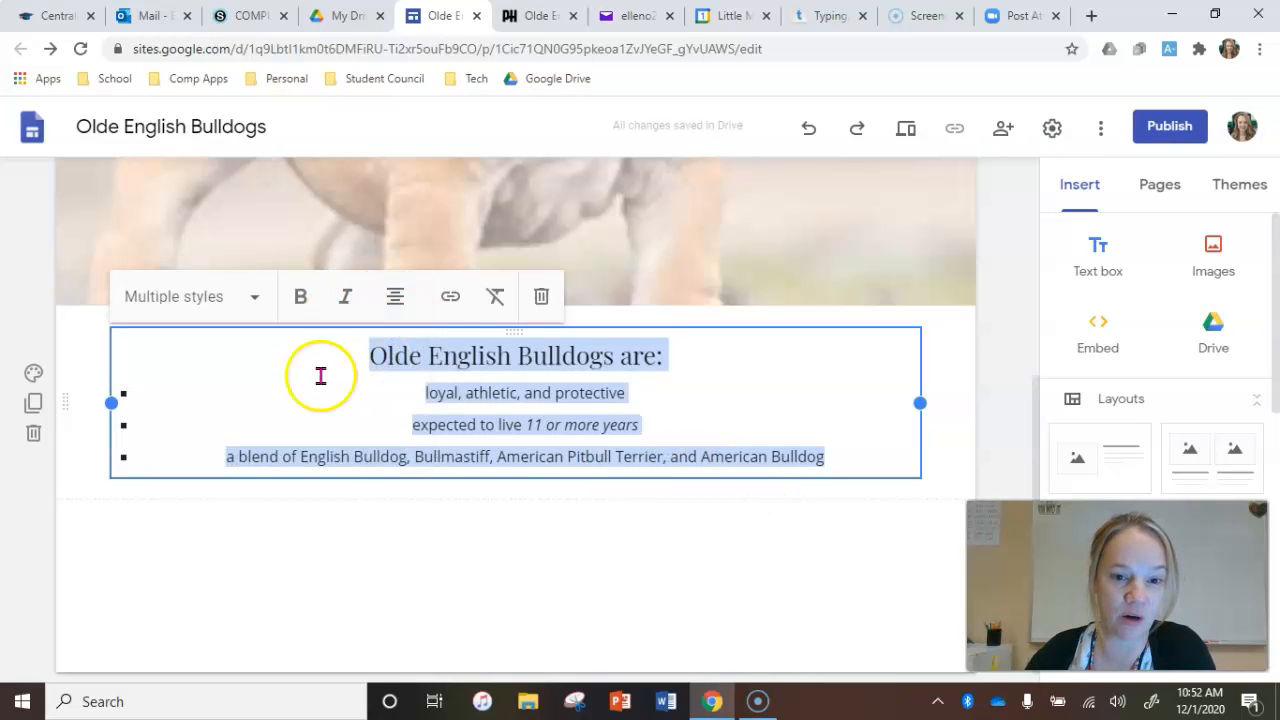
{"action": "left_click", "coordinate": [807, 130]}
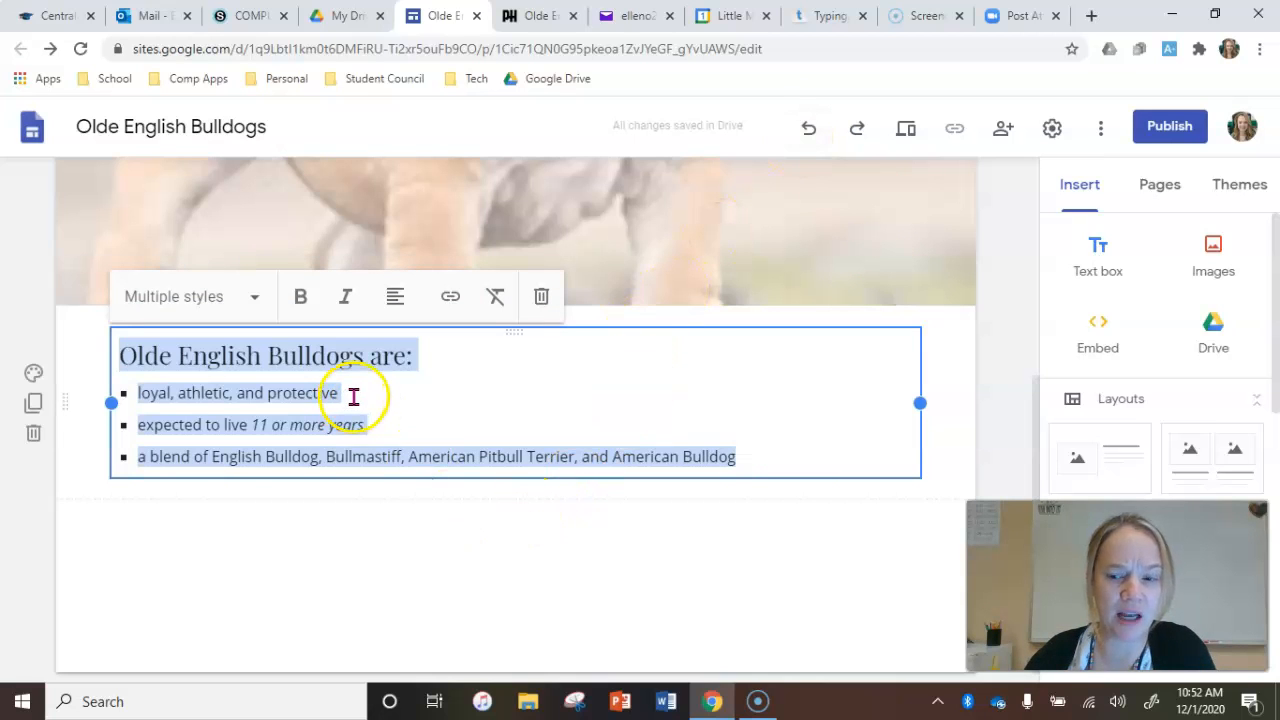
Try the Emphasis 1 and Emphasis 2 backgrounds on the text box section.
{"action": "left_click", "coordinate": [34, 377]}
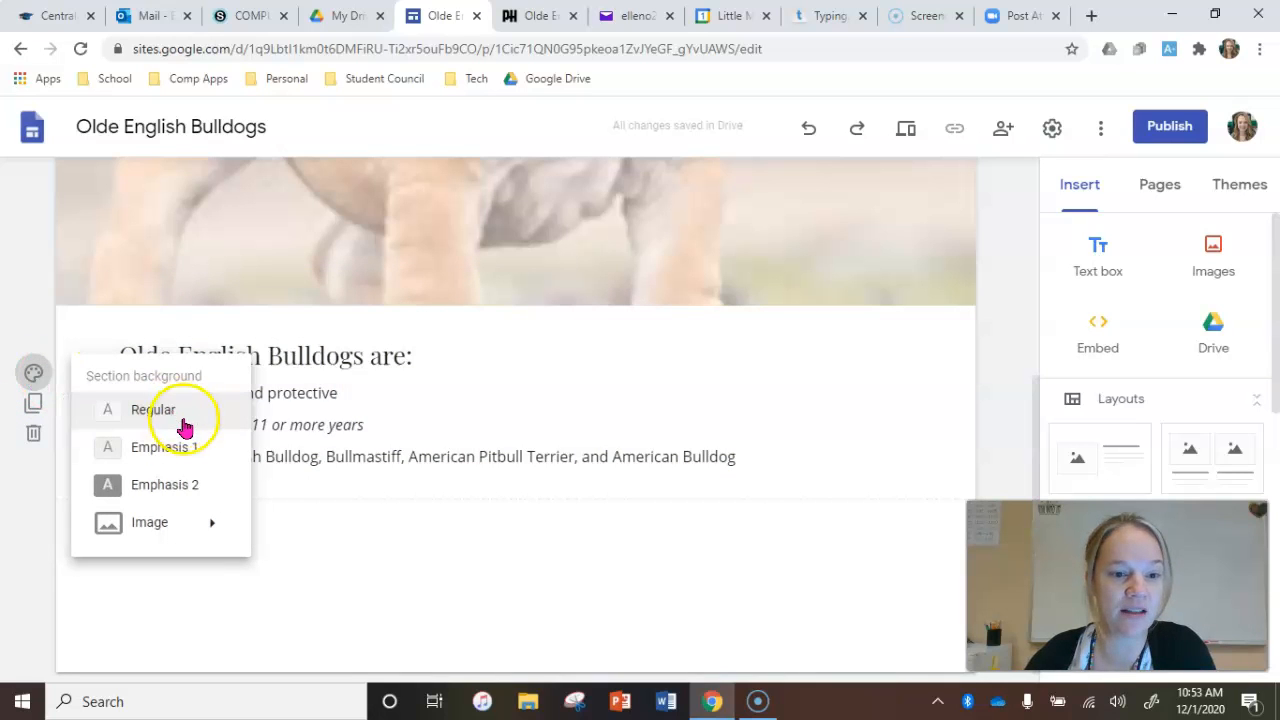
{"action": "left_click", "coordinate": [180, 450]}
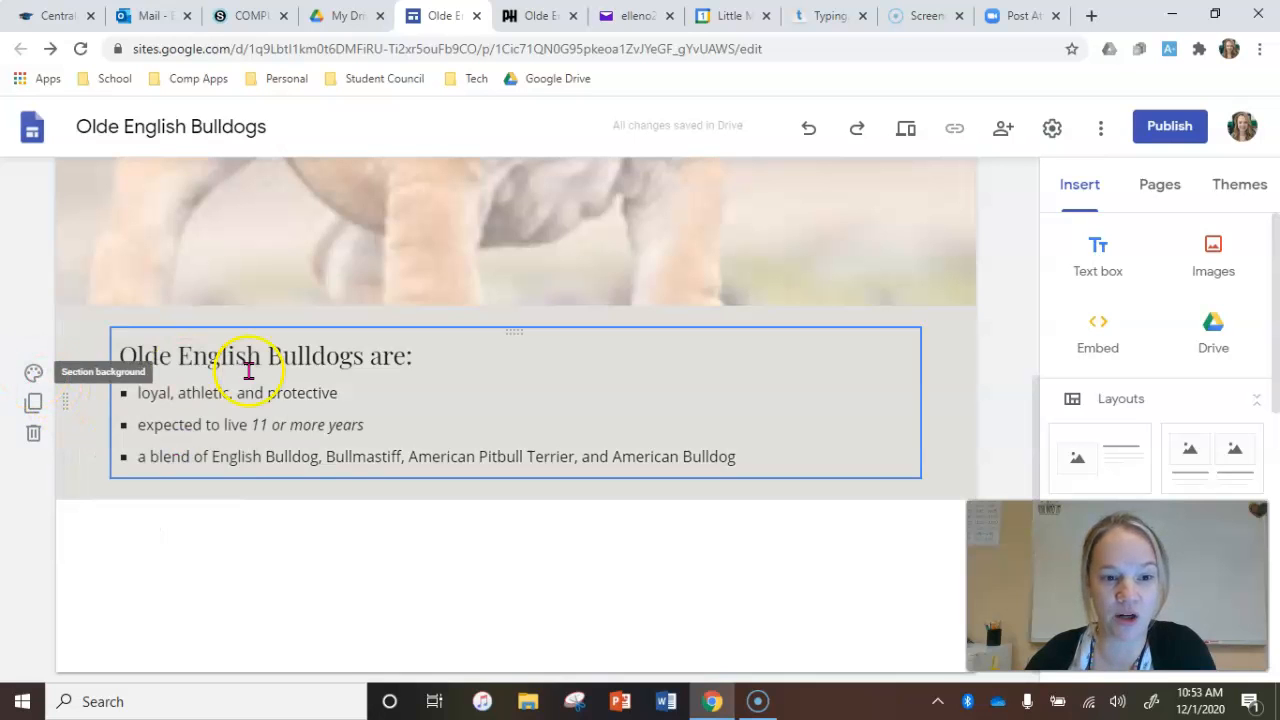
{"action": "left_click", "coordinate": [33, 372]}
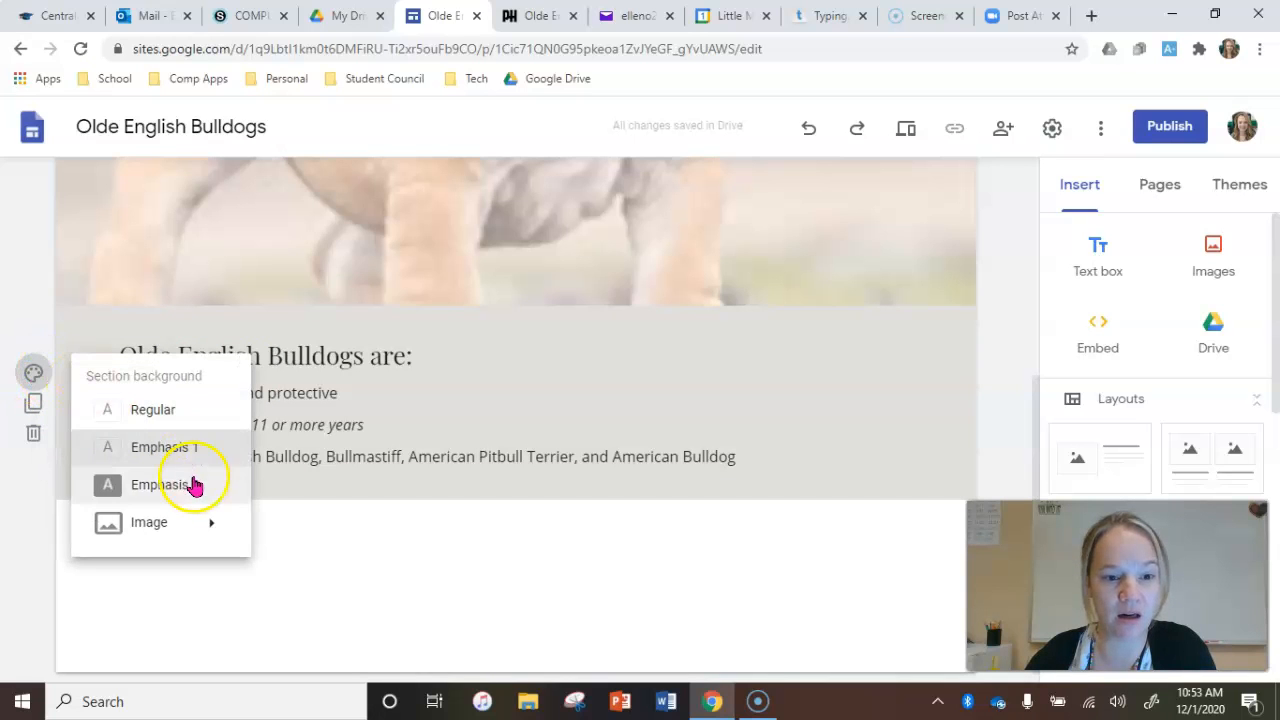
{"action": "left_click", "coordinate": [195, 485]}
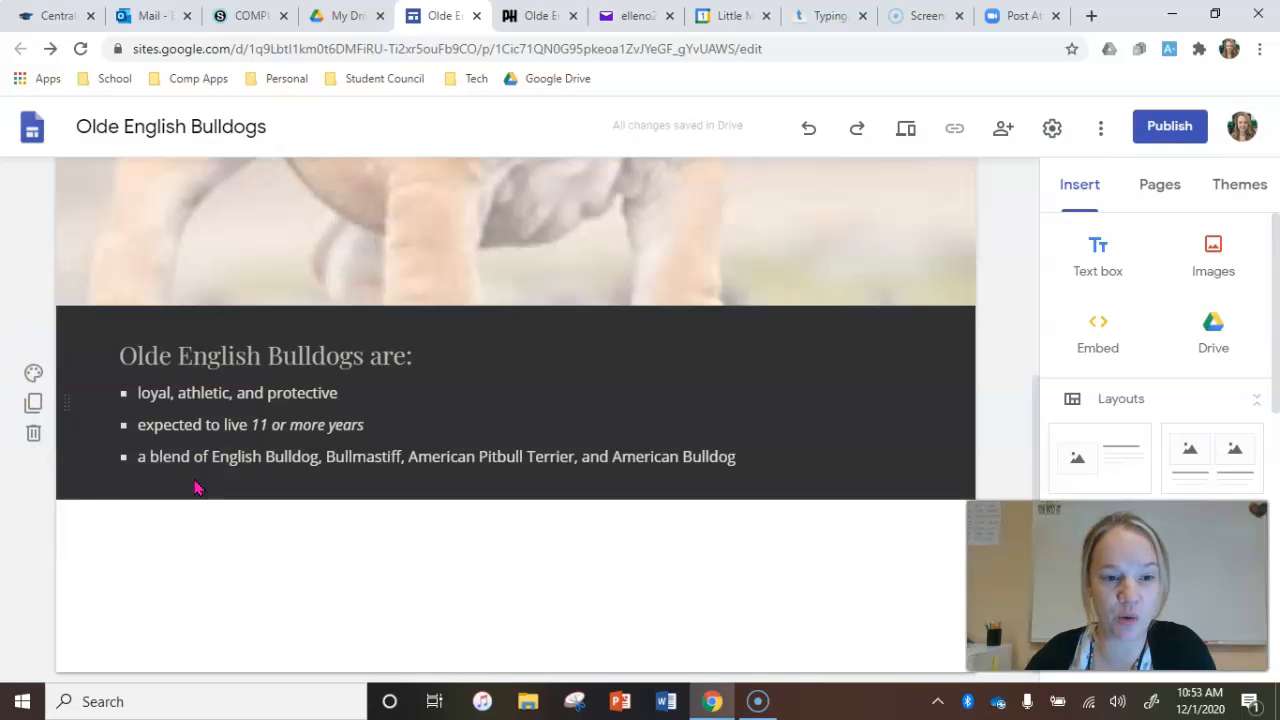
Choose to use an existing image as the section background and search Google images for "backgrounds".
{"action": "left_click", "coordinate": [33, 373]}
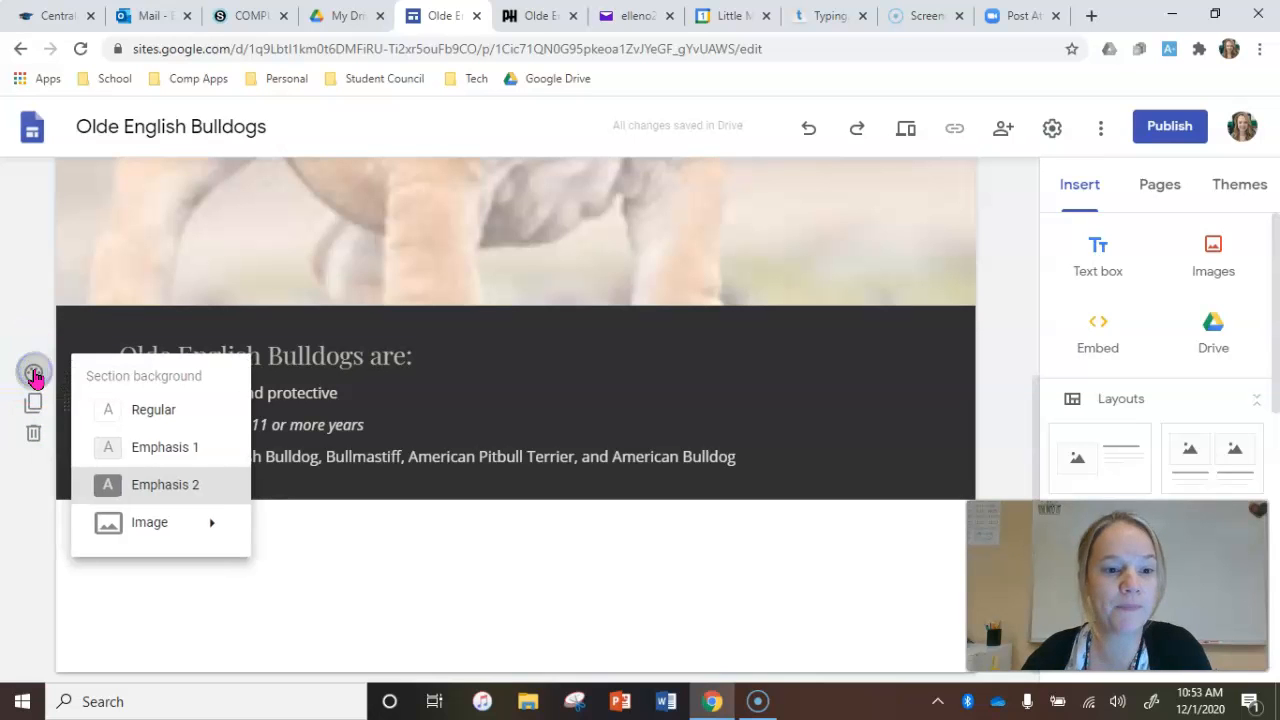
{"action": "mouse_move", "coordinate": [208, 537]}
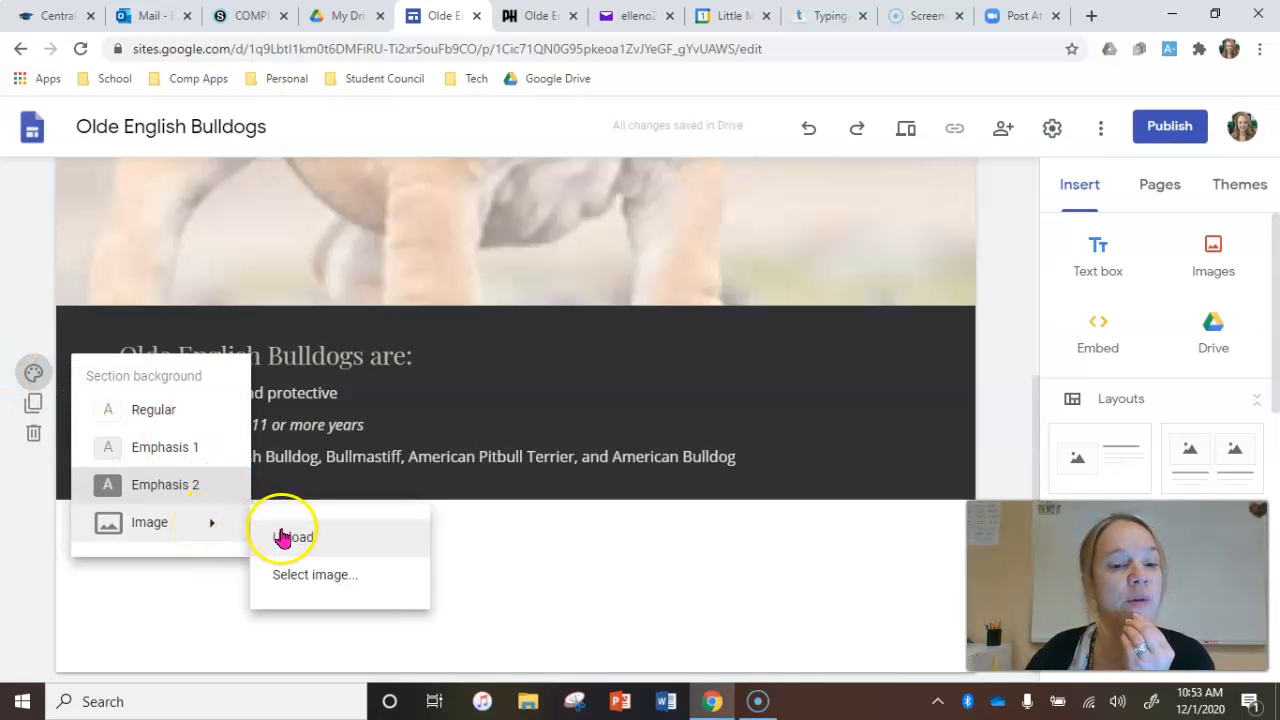
{"action": "left_click", "coordinate": [322, 573]}
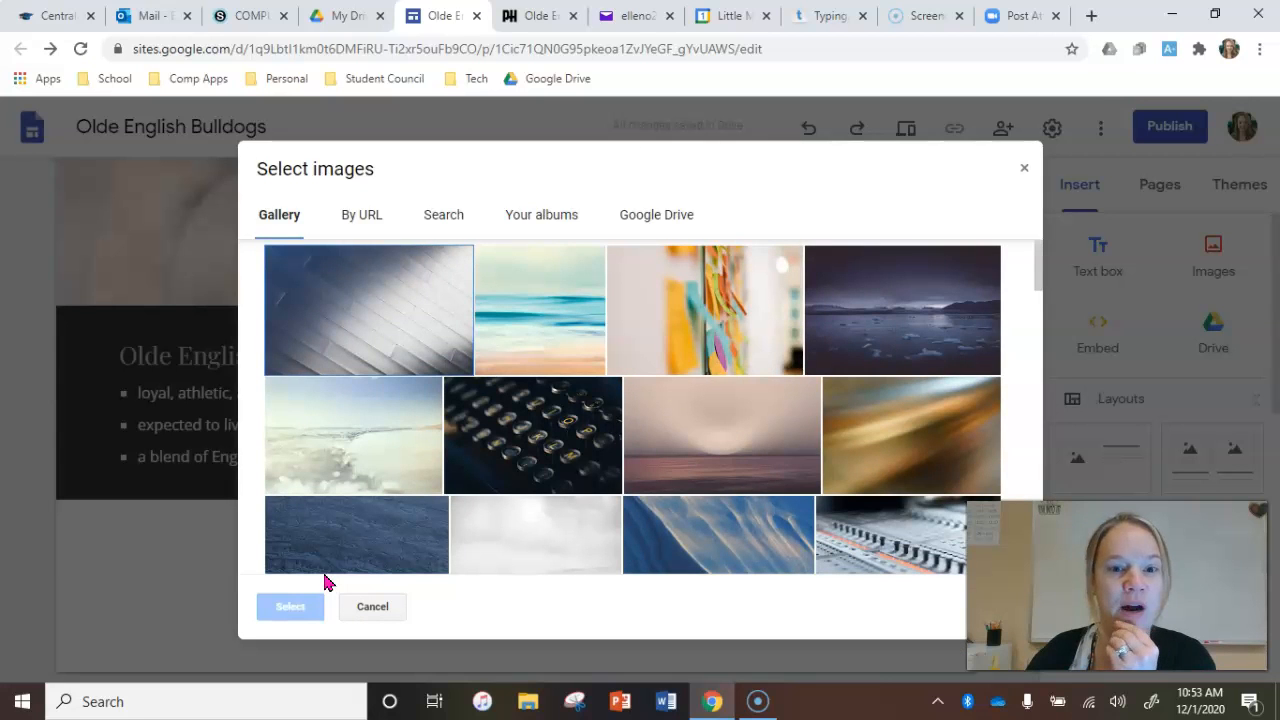
{"action": "left_click", "coordinate": [457, 214]}
{"action": "left_click", "coordinate": [424, 276]}
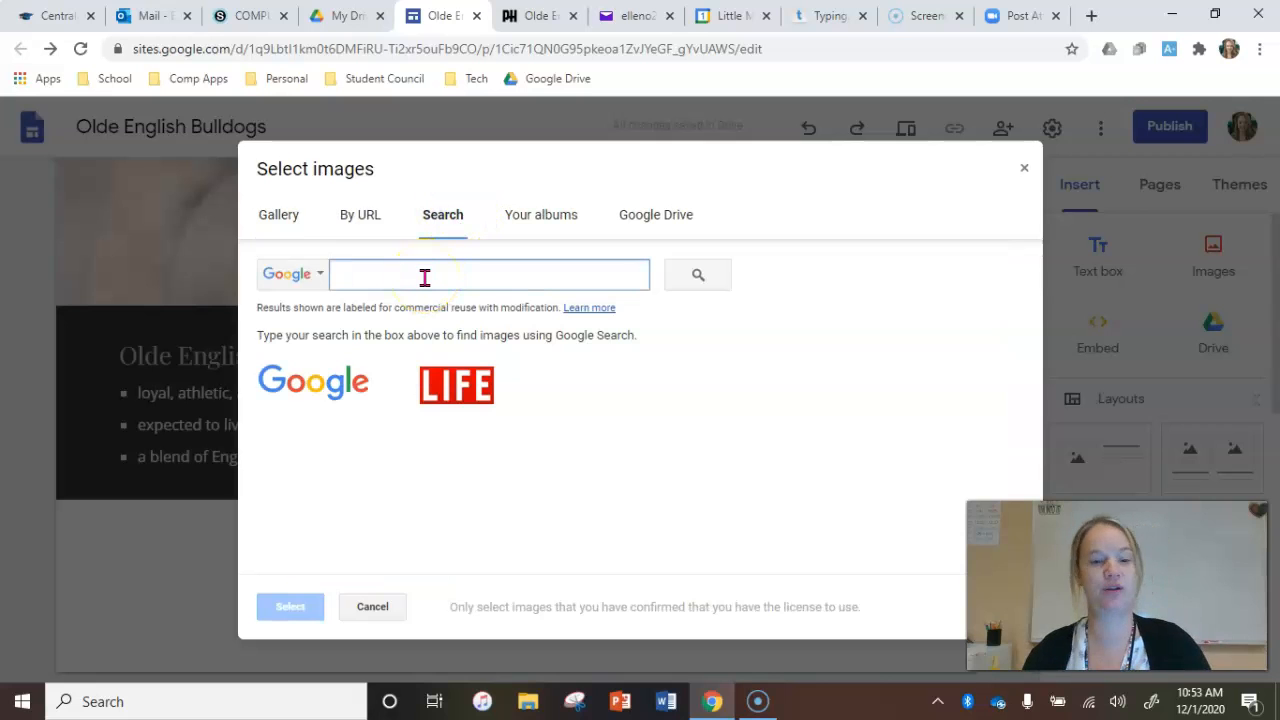
{"action": "type", "text": "backgrounds"}
{"action": "key", "text": "Return"}
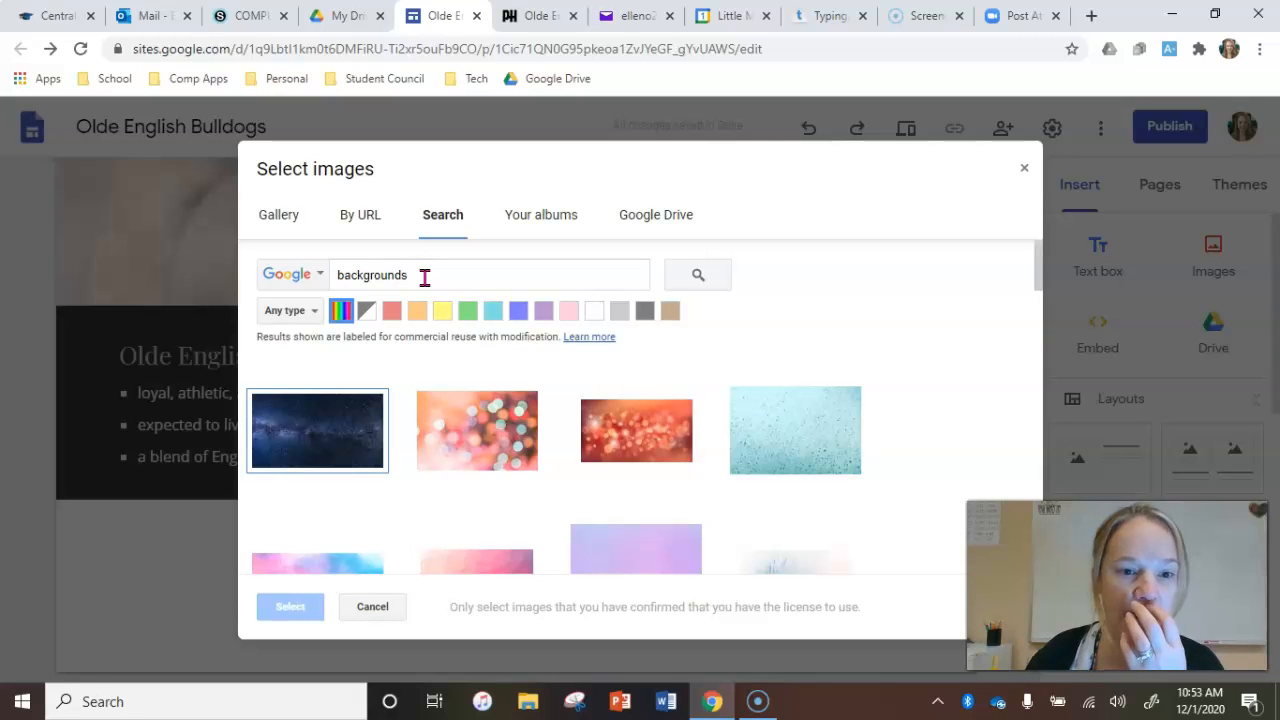
Filter the image results by yellow and set the orange image with blurred light circles as the section background.
{"action": "left_click", "coordinate": [306, 312]}
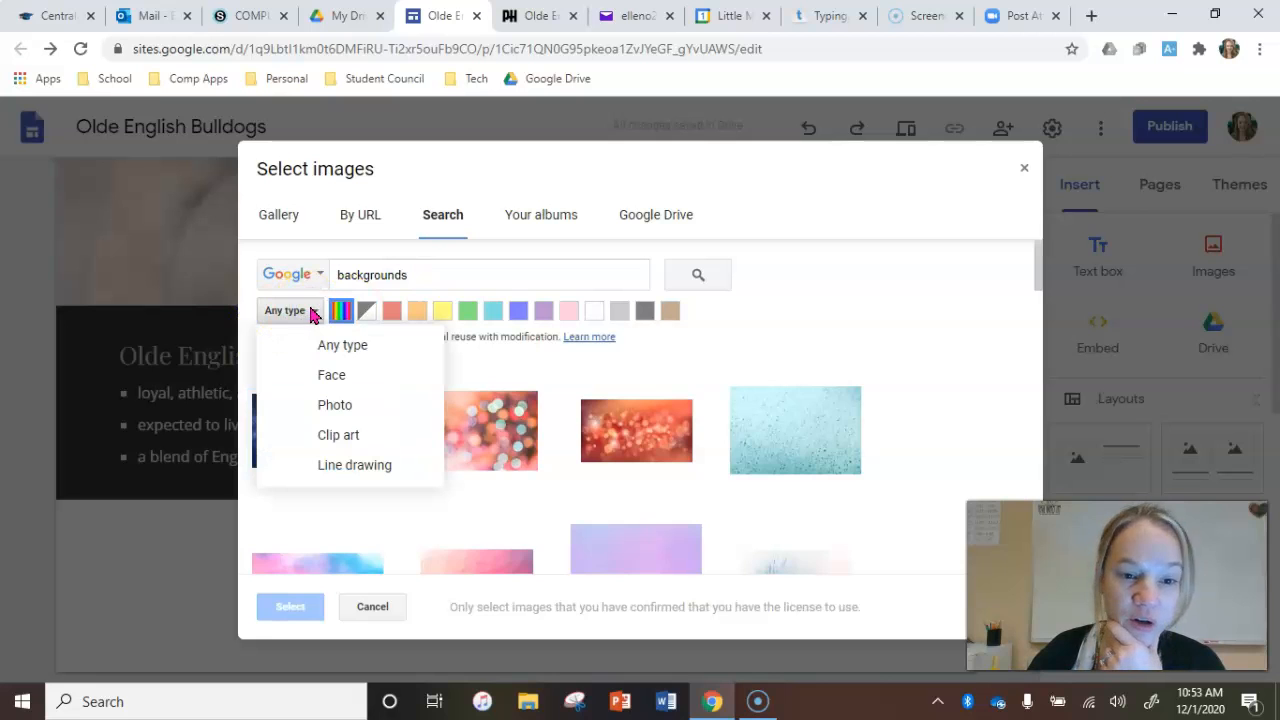
{"action": "left_click", "coordinate": [310, 313]}
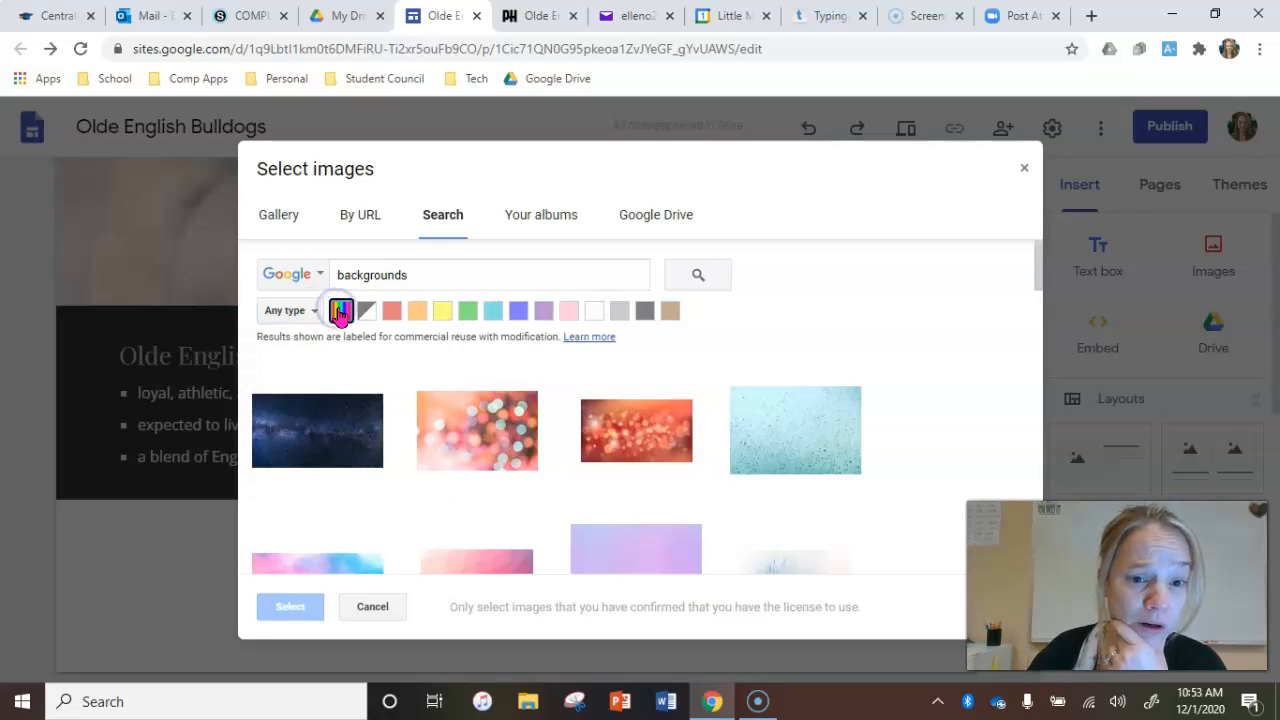
{"action": "left_click", "coordinate": [340, 312]}
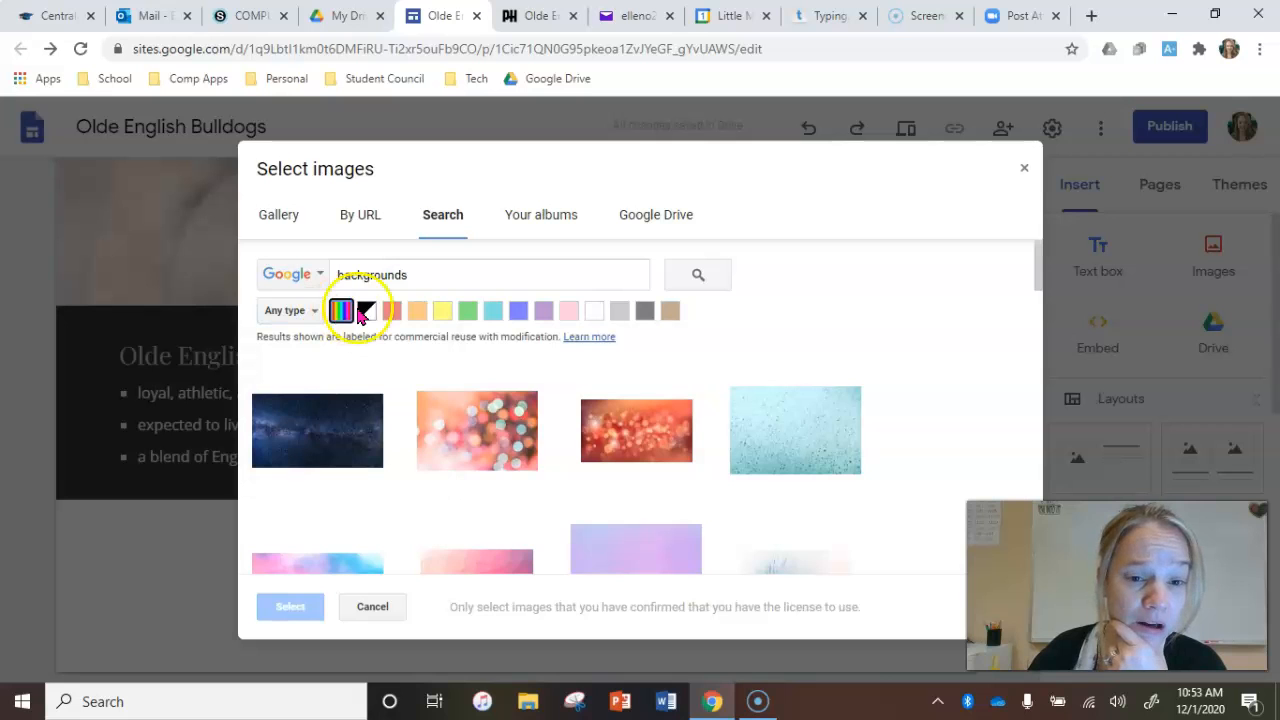
{"action": "left_click", "coordinate": [442, 316]}
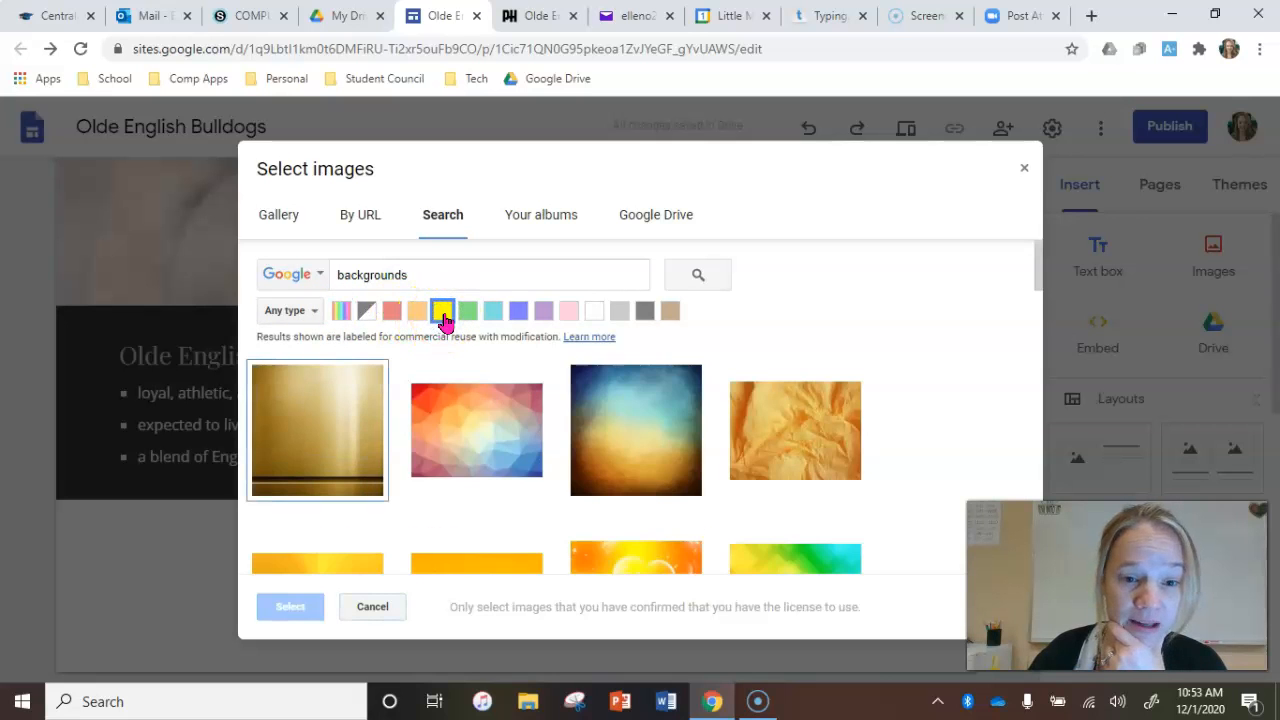
{"action": "scroll", "coordinate": [677, 428], "scroll_direction": "down", "scroll_amount": 1}
{"action": "scroll", "coordinate": [848, 436], "scroll_direction": "down", "scroll_amount": 2}
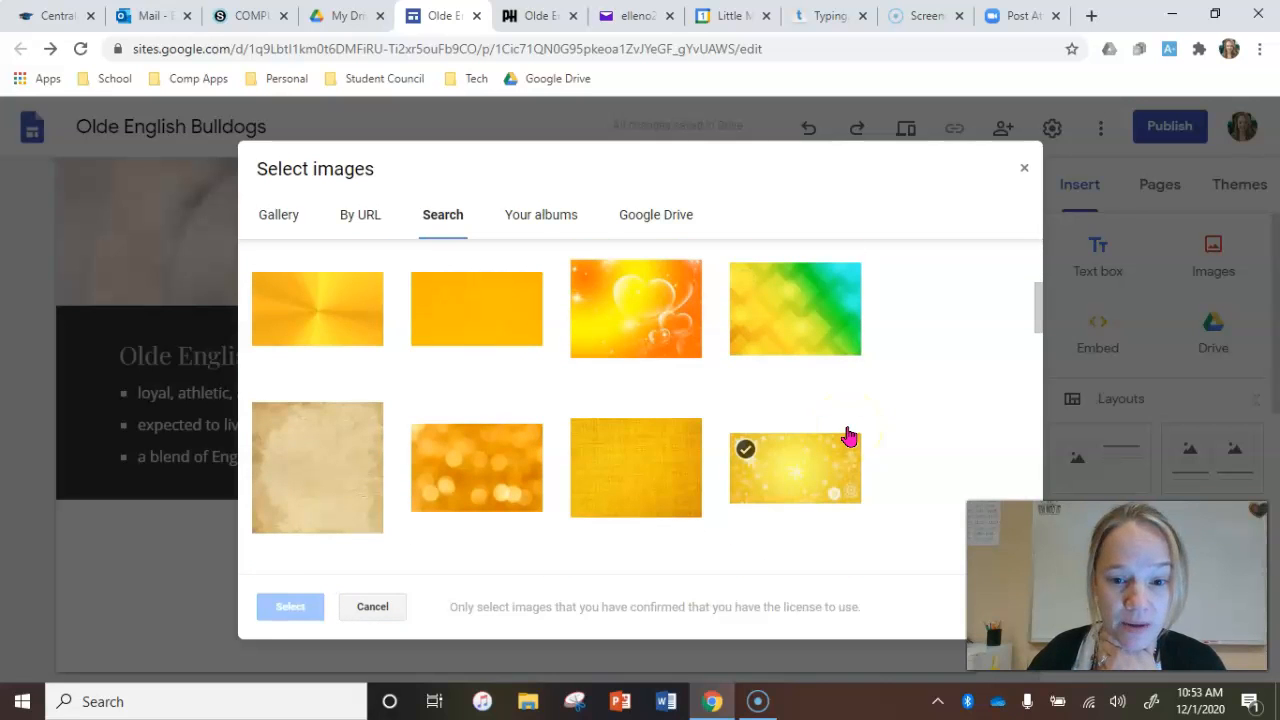
{"action": "left_click", "coordinate": [465, 470]}
{"action": "left_click", "coordinate": [288, 606]}
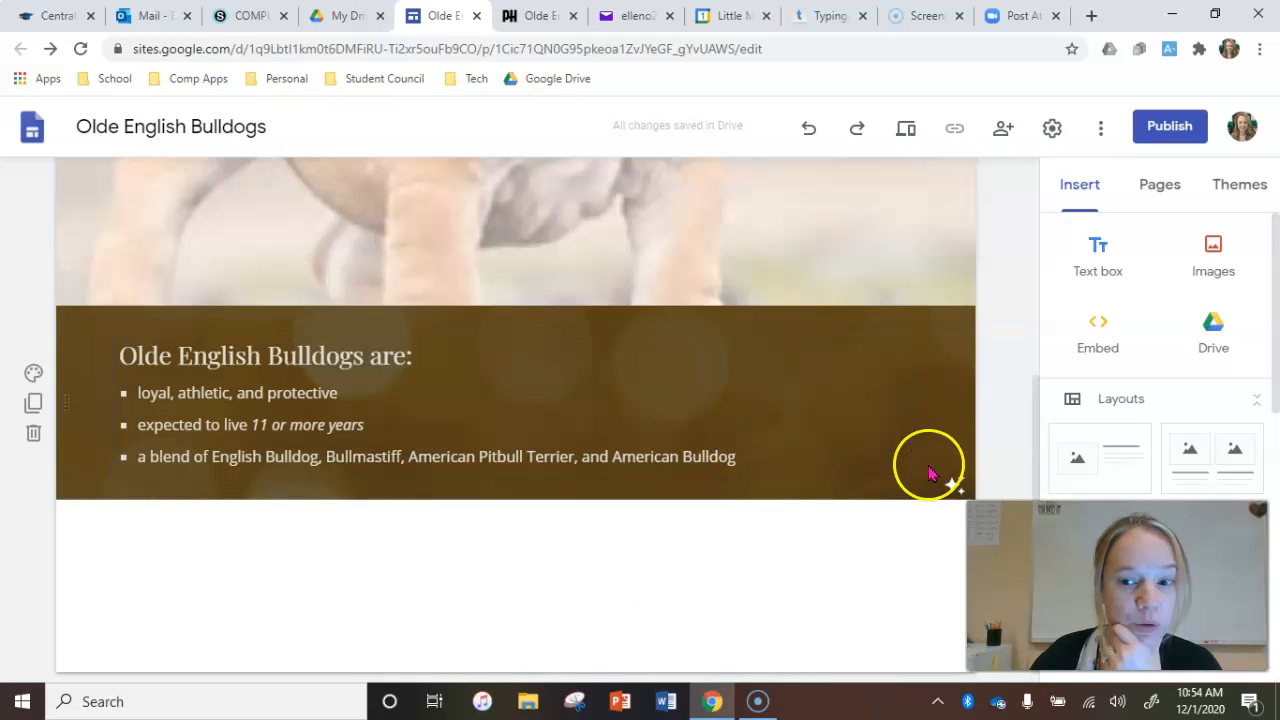
Toggle the readability adjustment on the section's background image to compare both looks, leaving it removed.
{"action": "left_click", "coordinate": [956, 486]}
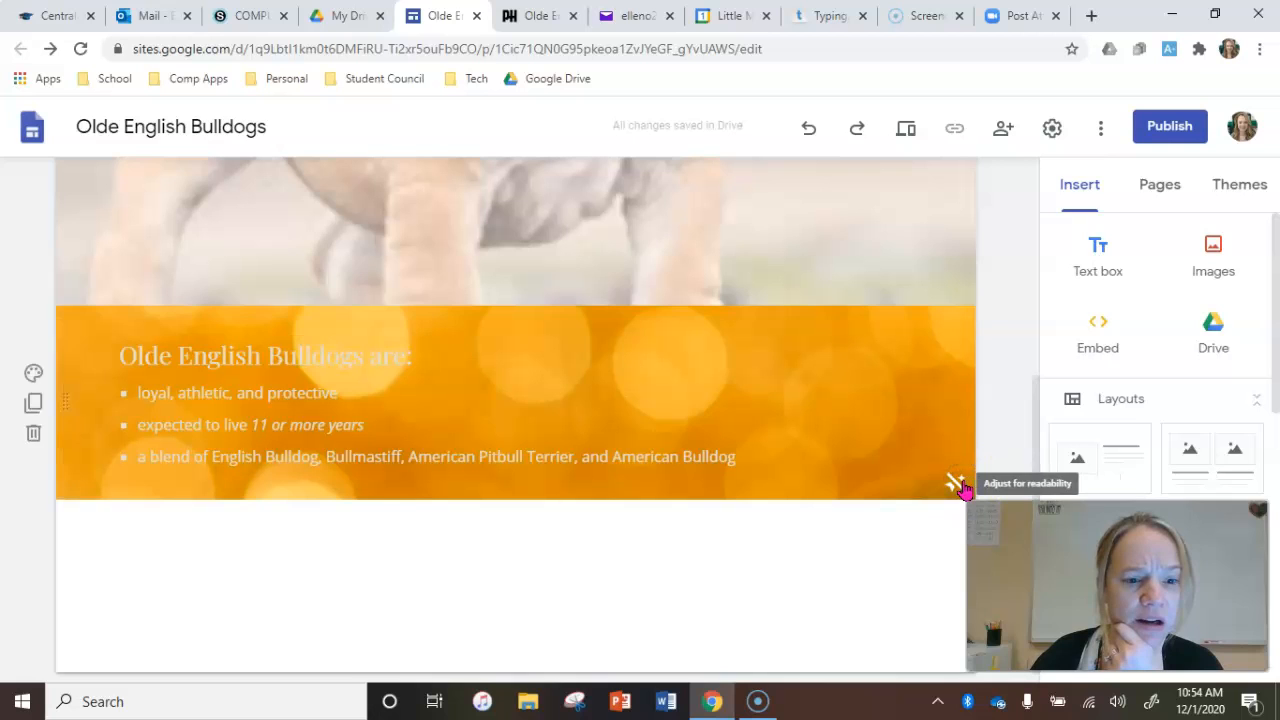
{"action": "left_click", "coordinate": [37, 672]}
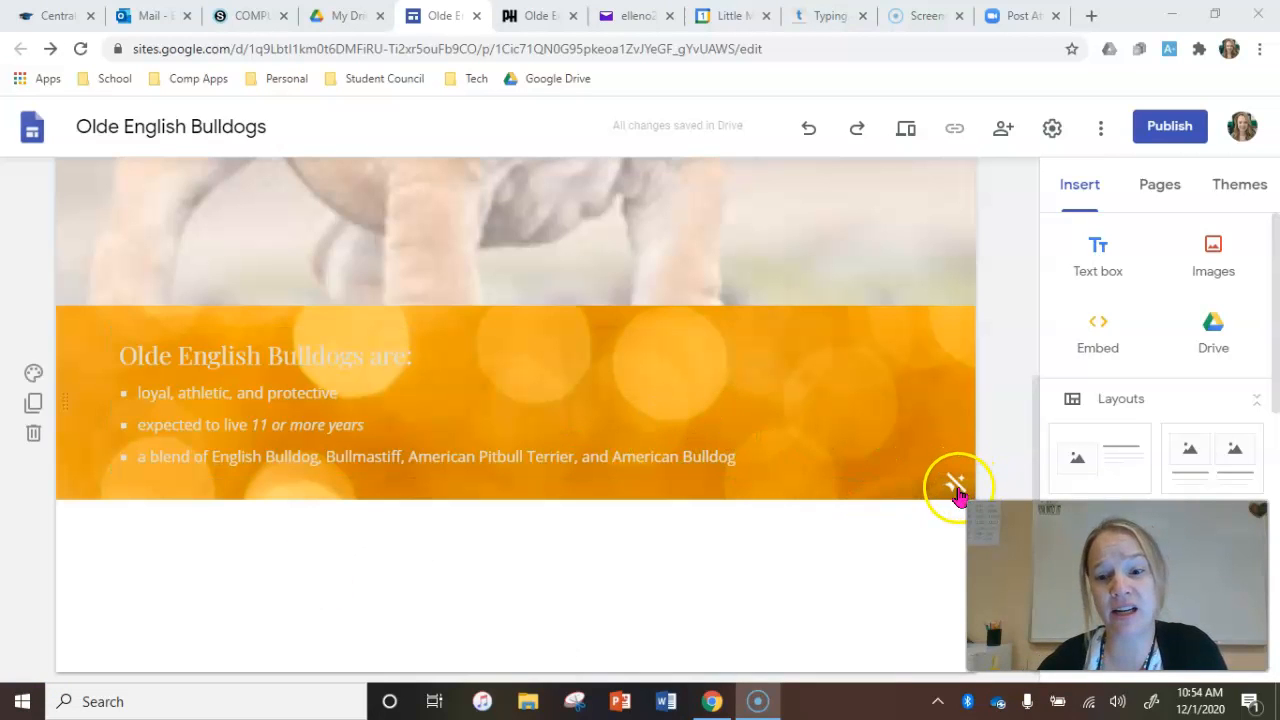
{"action": "left_click", "coordinate": [956, 488]}
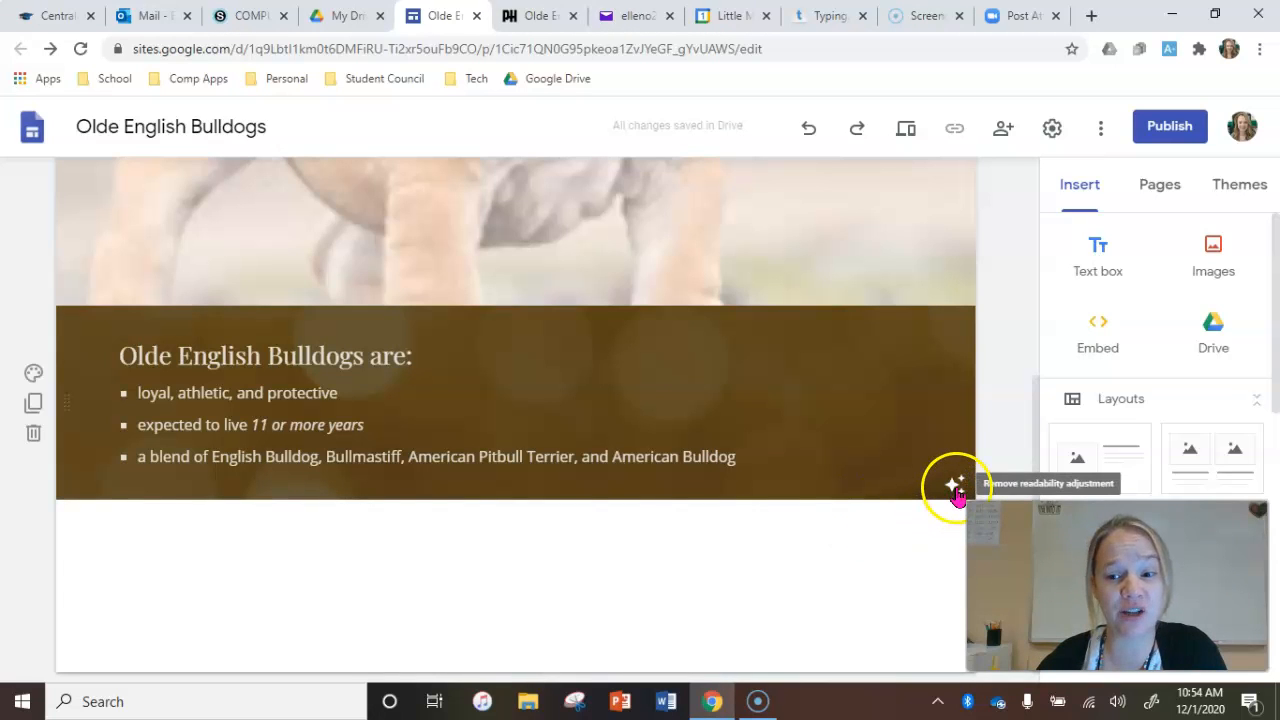
{"action": "left_click", "coordinate": [956, 488]}
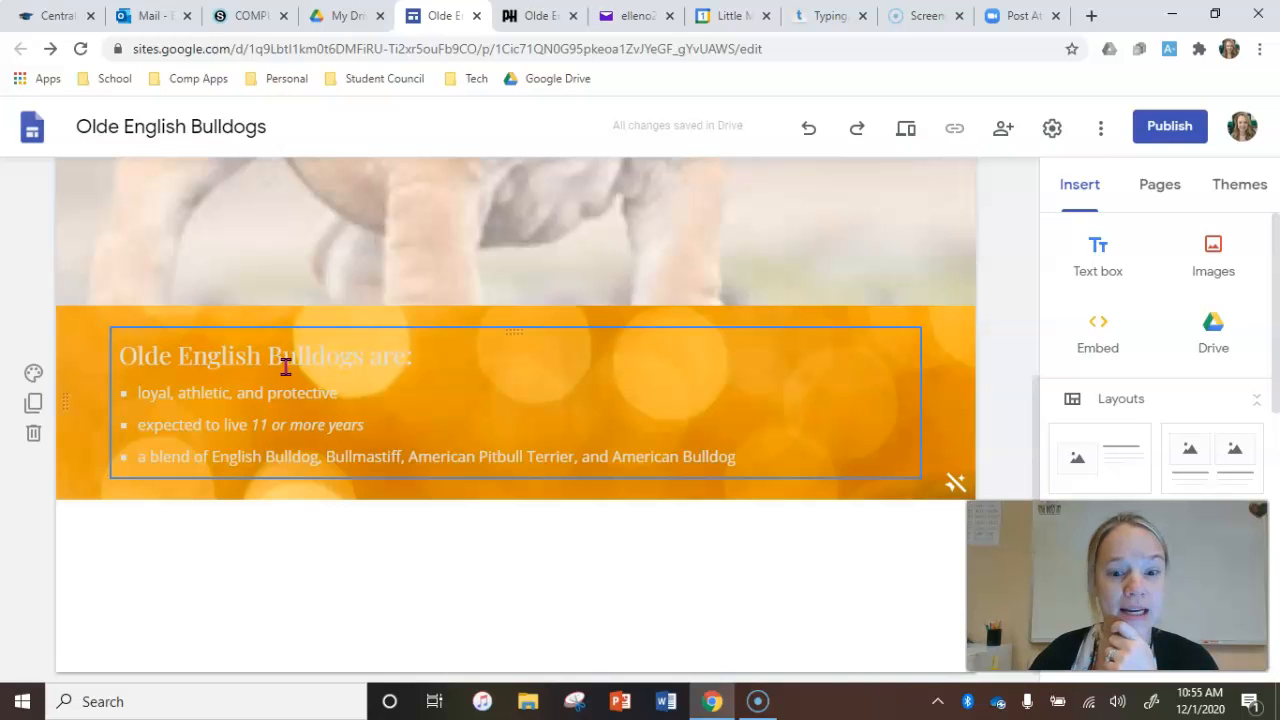
{"action": "left_click", "coordinate": [196, 505]}
{"action": "left_click", "coordinate": [463, 466]}
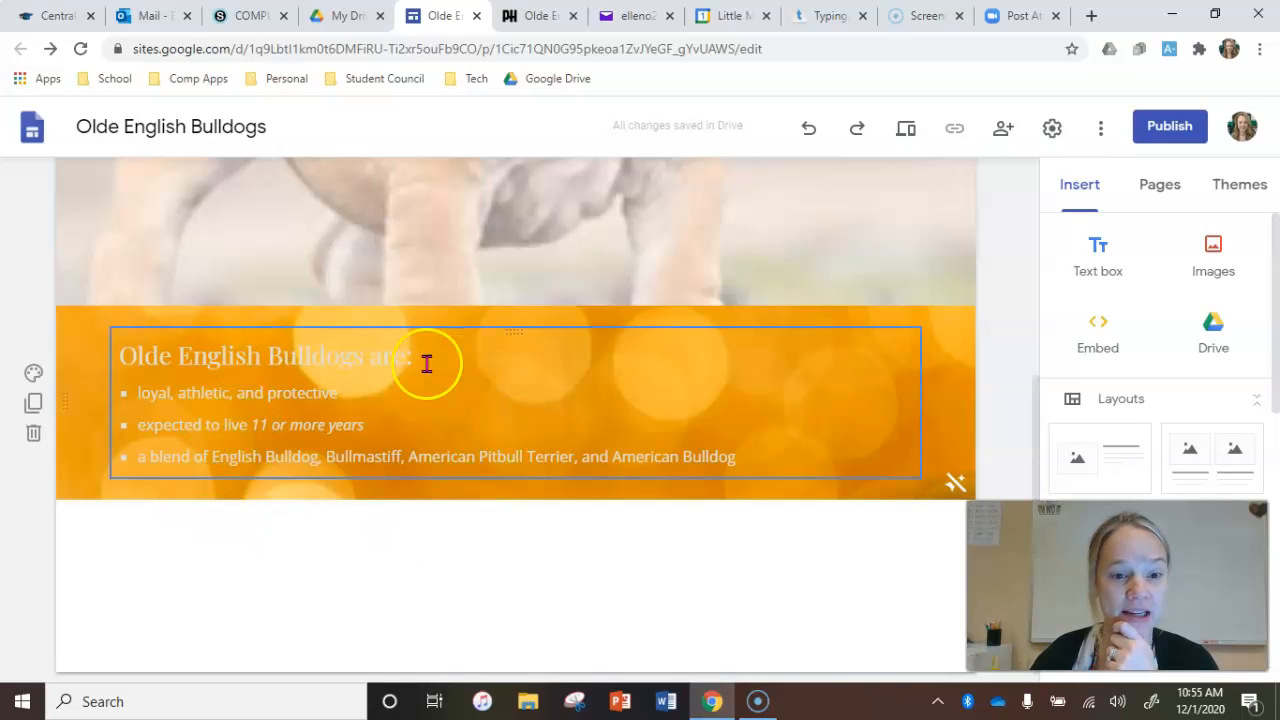
{"action": "left_click", "coordinate": [699, 453]}
{"action": "left_click", "coordinate": [523, 439]}
{"action": "left_click", "coordinate": [107, 543]}
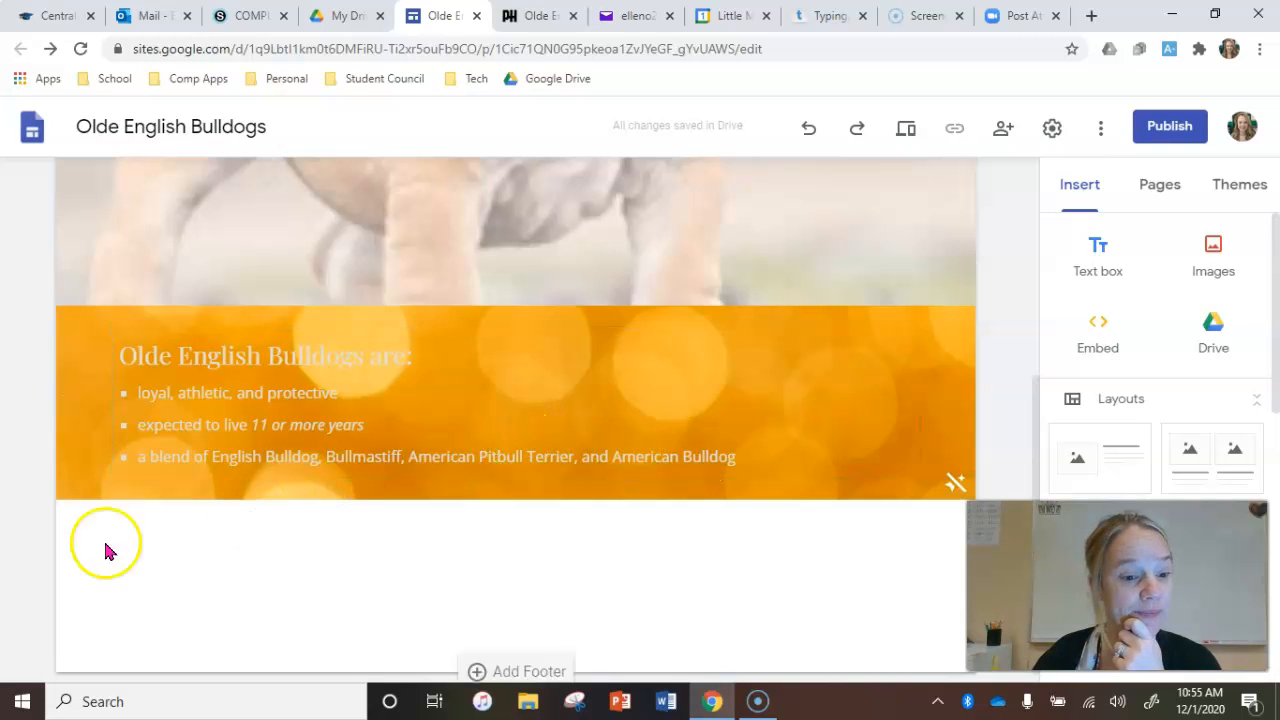